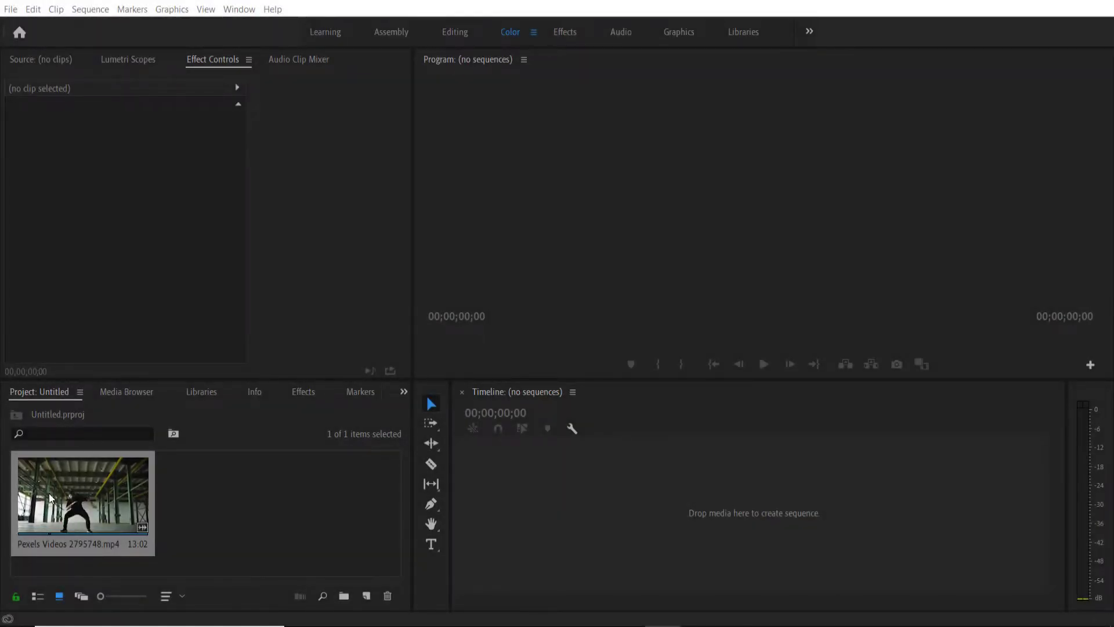
- Create a new sequence from the dancer clip and start playback
left_click(74, 501)
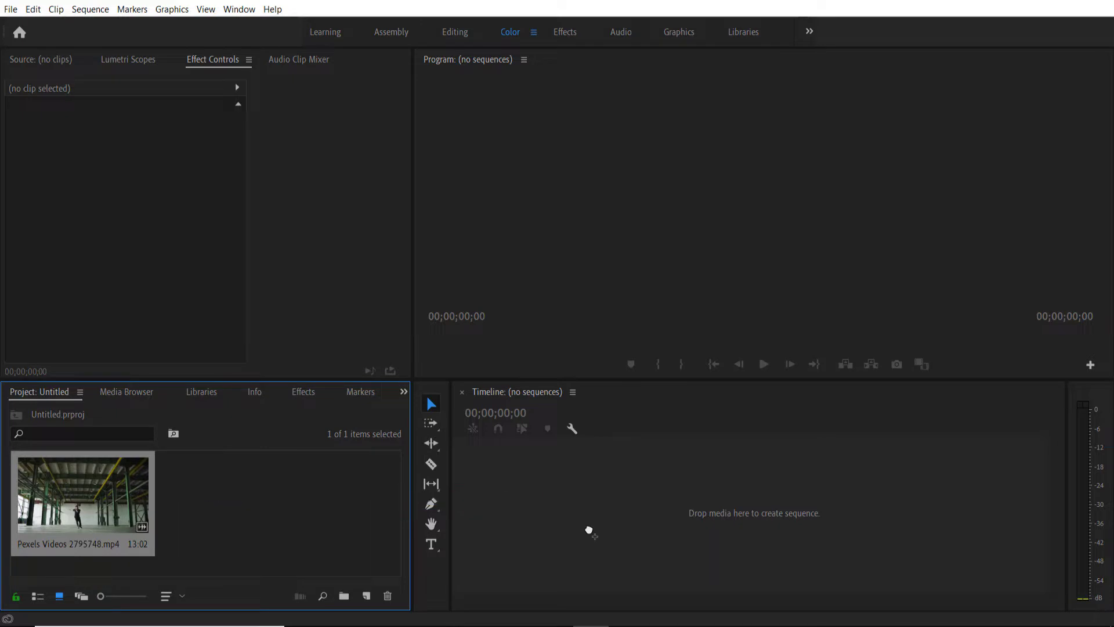
left_click_drag(588, 531, 593, 522)
key("space")
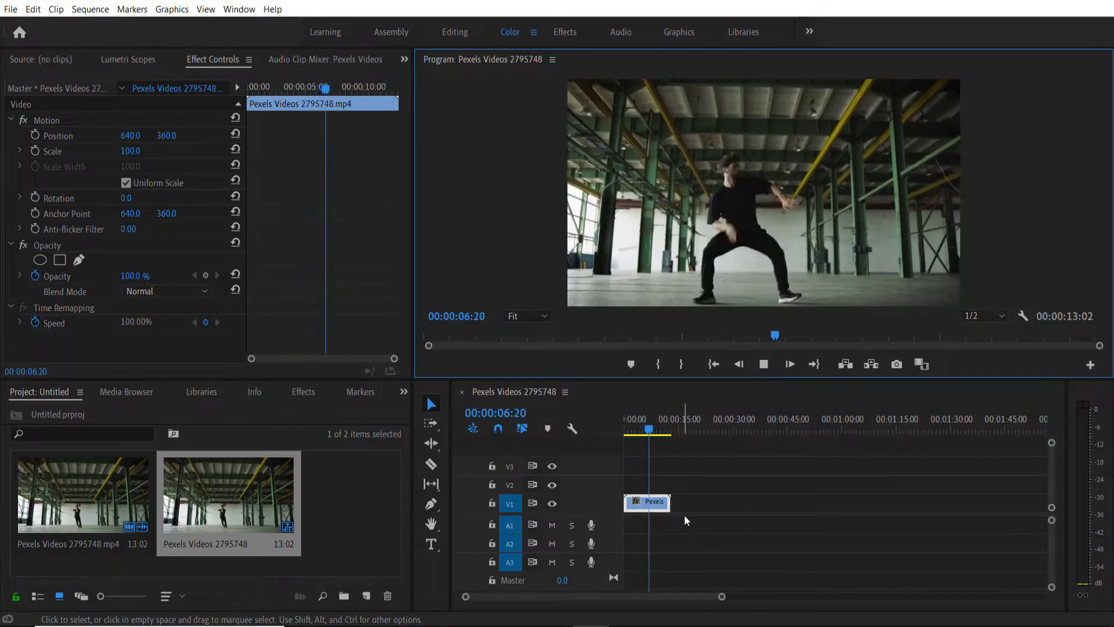
- Duplicate the dancer clip onto track V2, stop playback and select the V2 copy
left_click(655, 506)
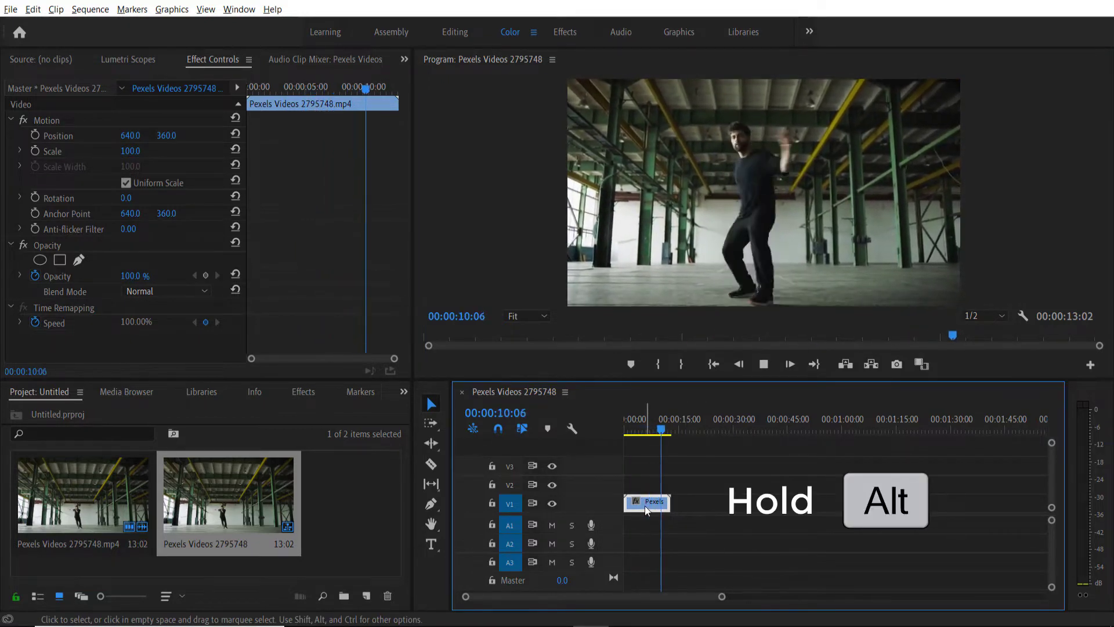
left_click_drag(645, 506, 642, 482)
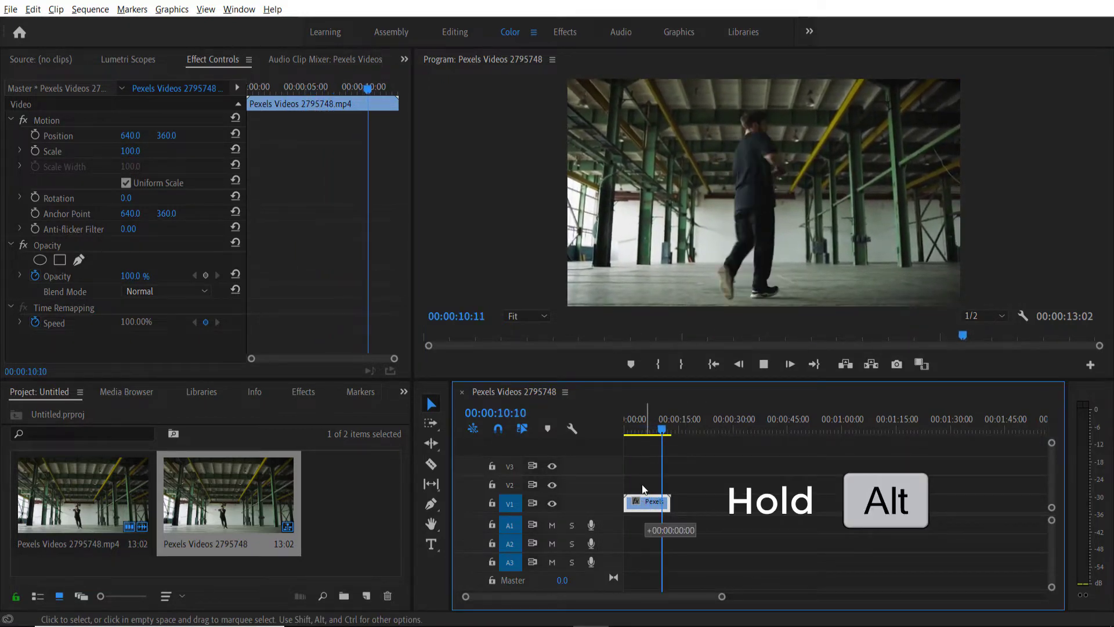
left_click(710, 526)
key("space")
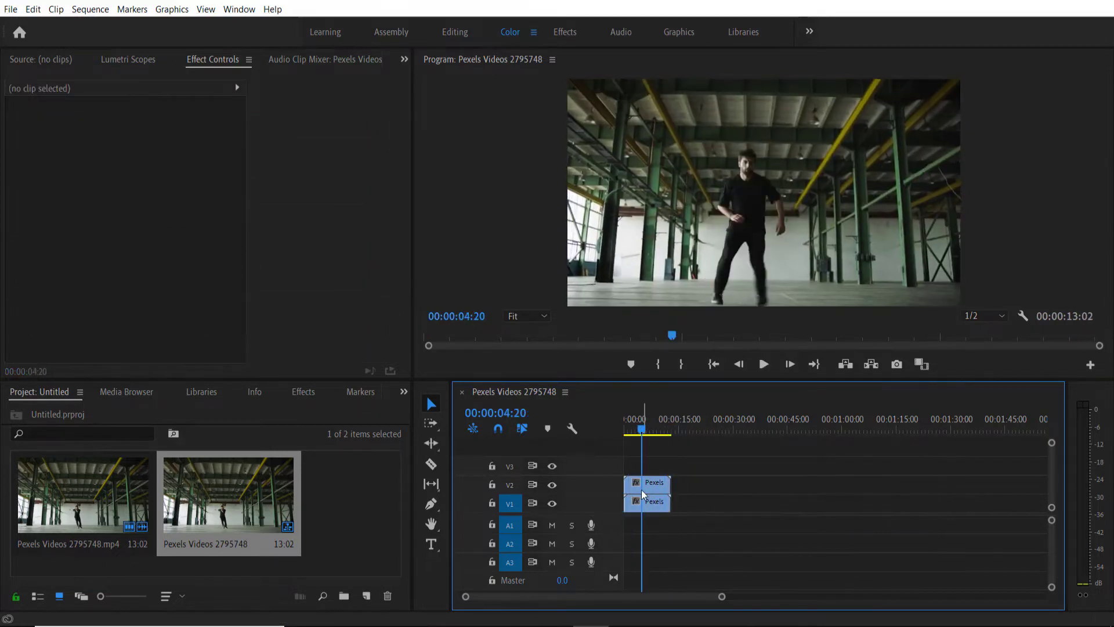
left_click(655, 488)
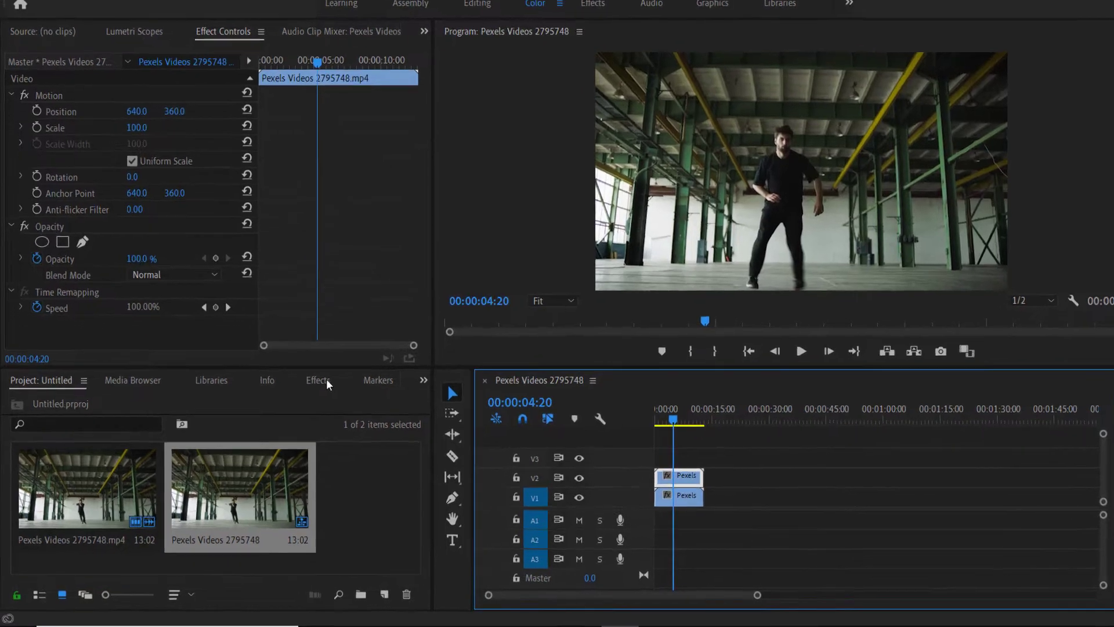
- Find Posterize Time by searching 'poster' in Effects and apply it to the V2 clip
left_click(303, 390)
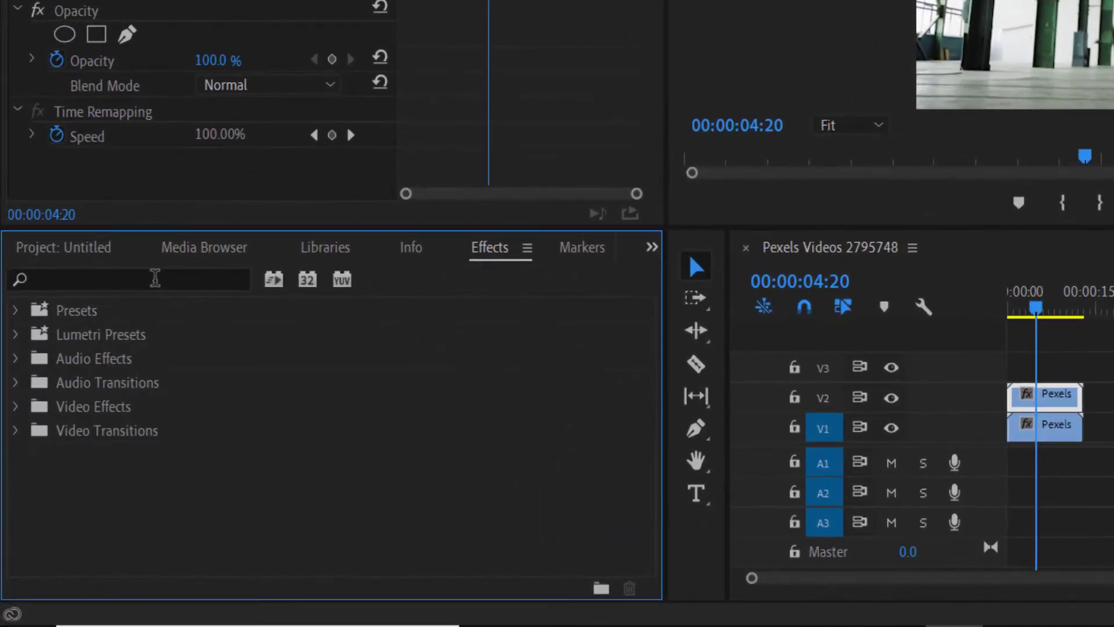
left_click(155, 278)
type("pos")
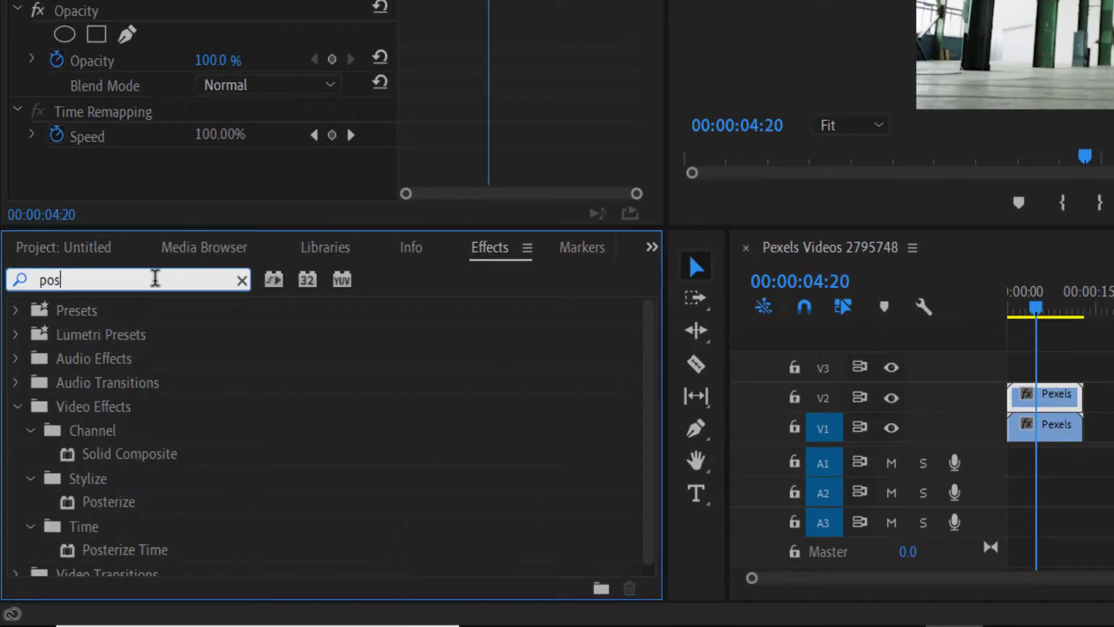
type("ter")
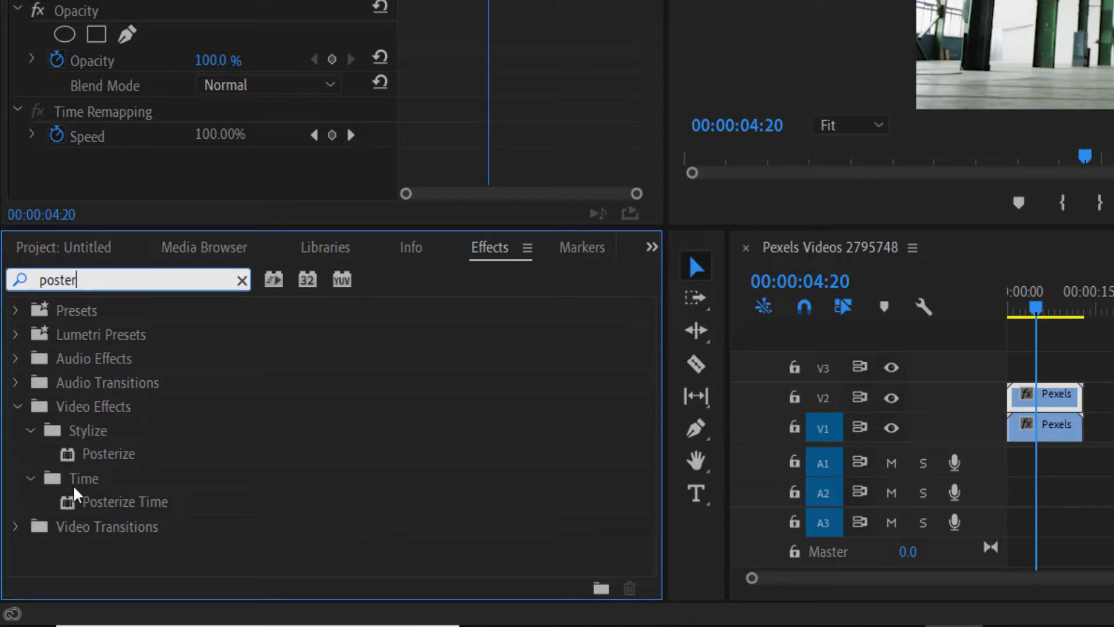
left_click(135, 512)
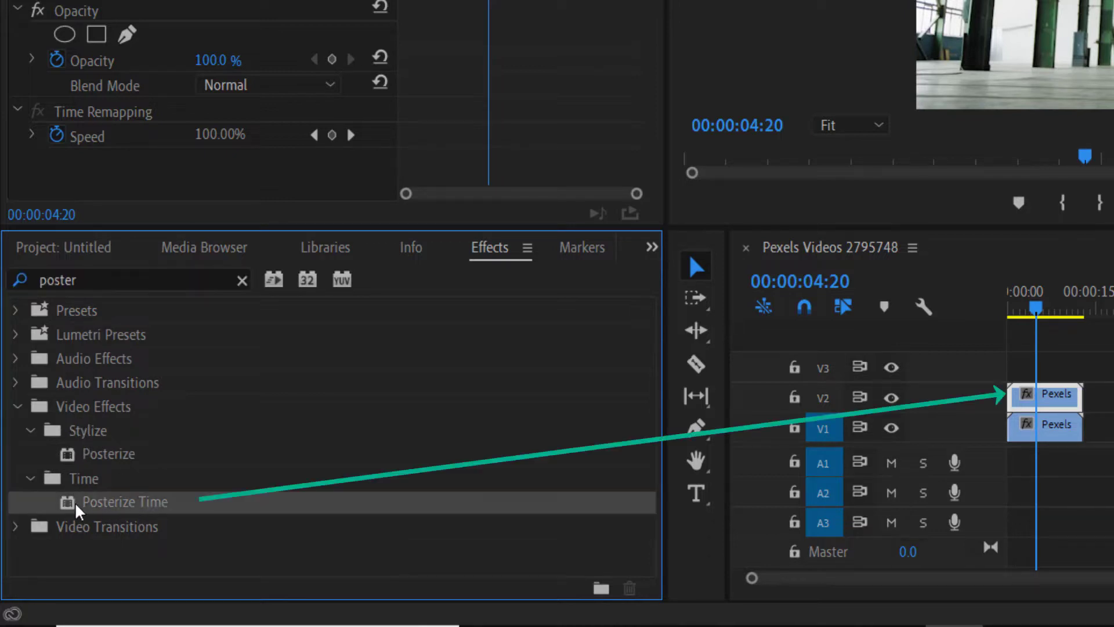
left_click_drag(124, 502, 1044, 394)
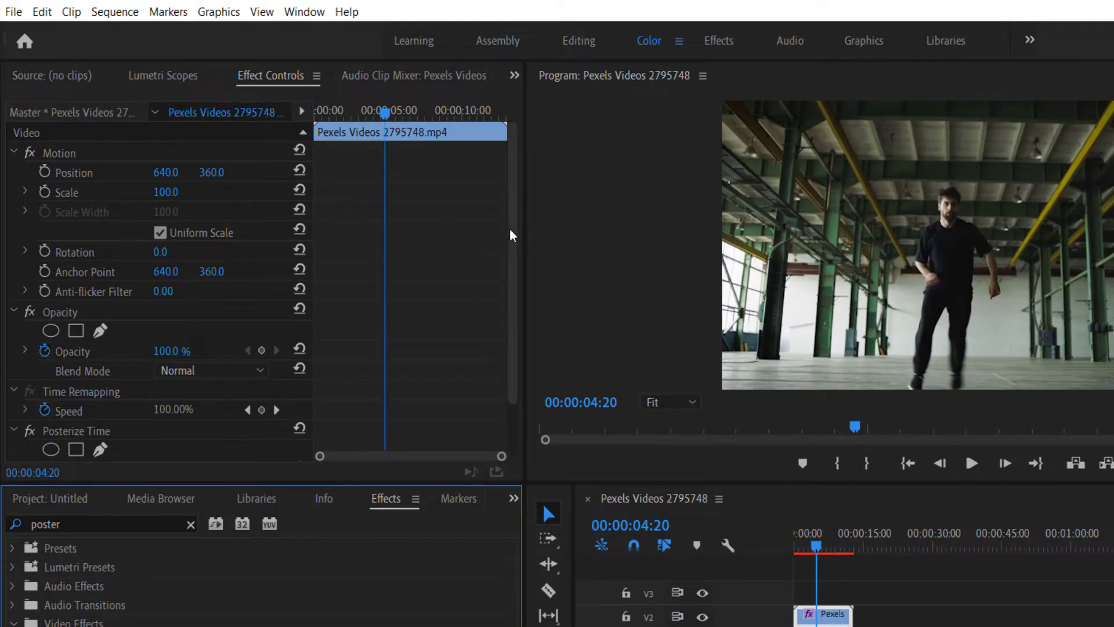
left_click_drag(511, 235, 510, 398)
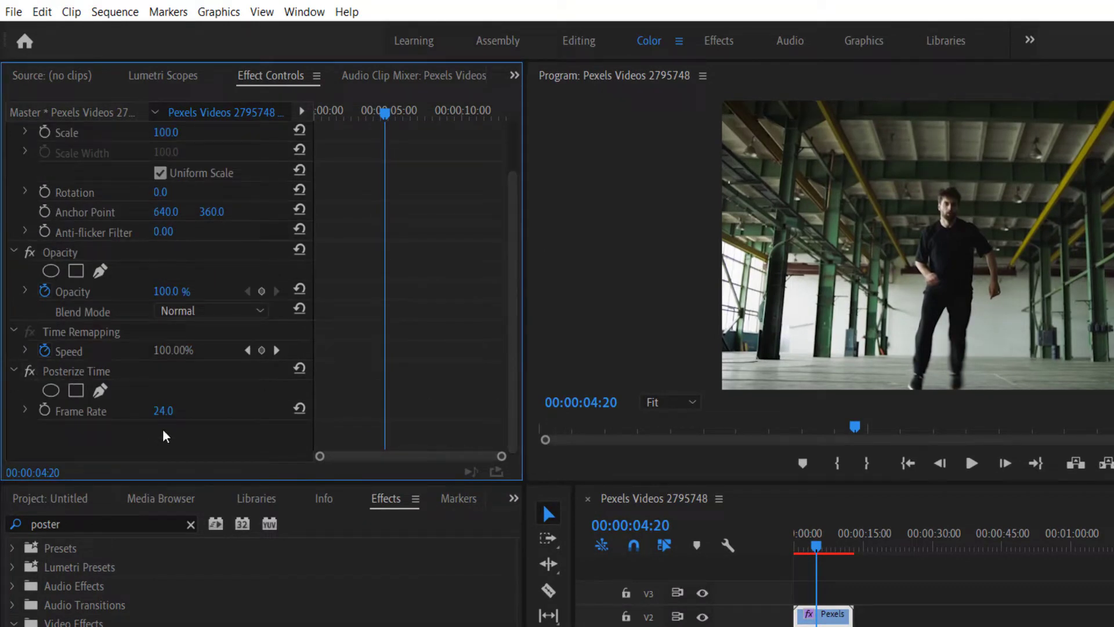
- Set Posterize Time frame rate to 10 and the Opacity blend mode to Lighten
left_click(163, 410)
type("10")
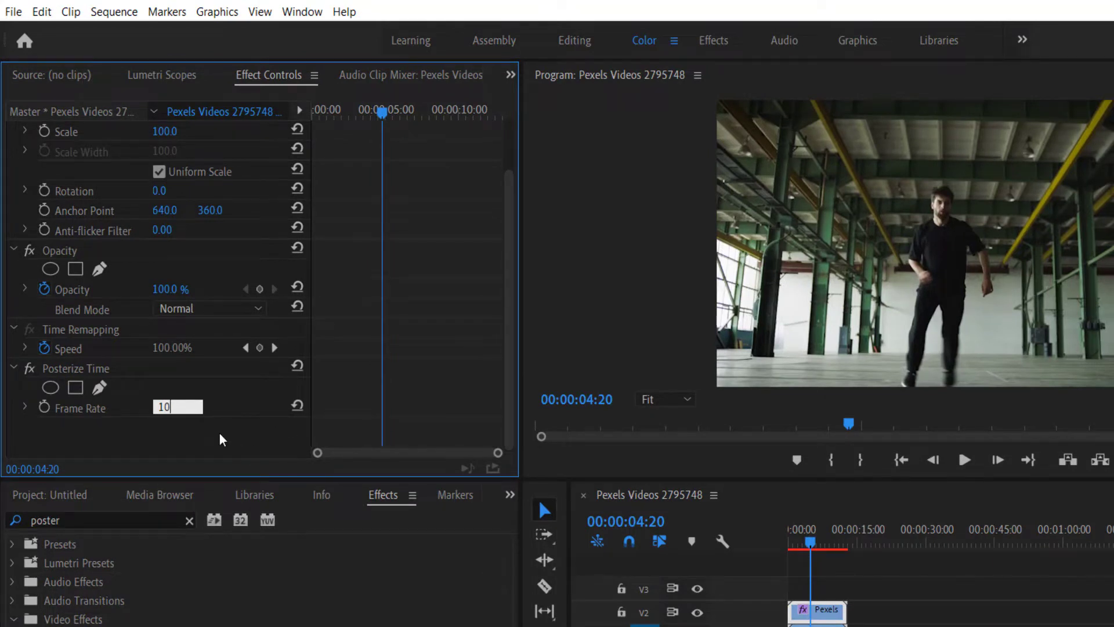
key("Return")
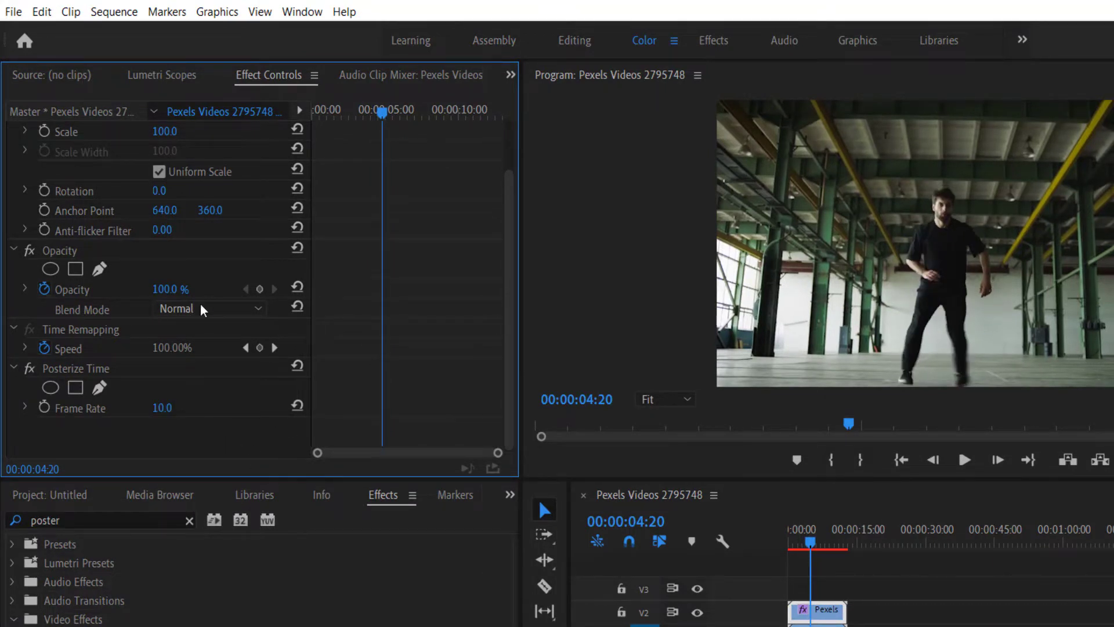
left_click(201, 303)
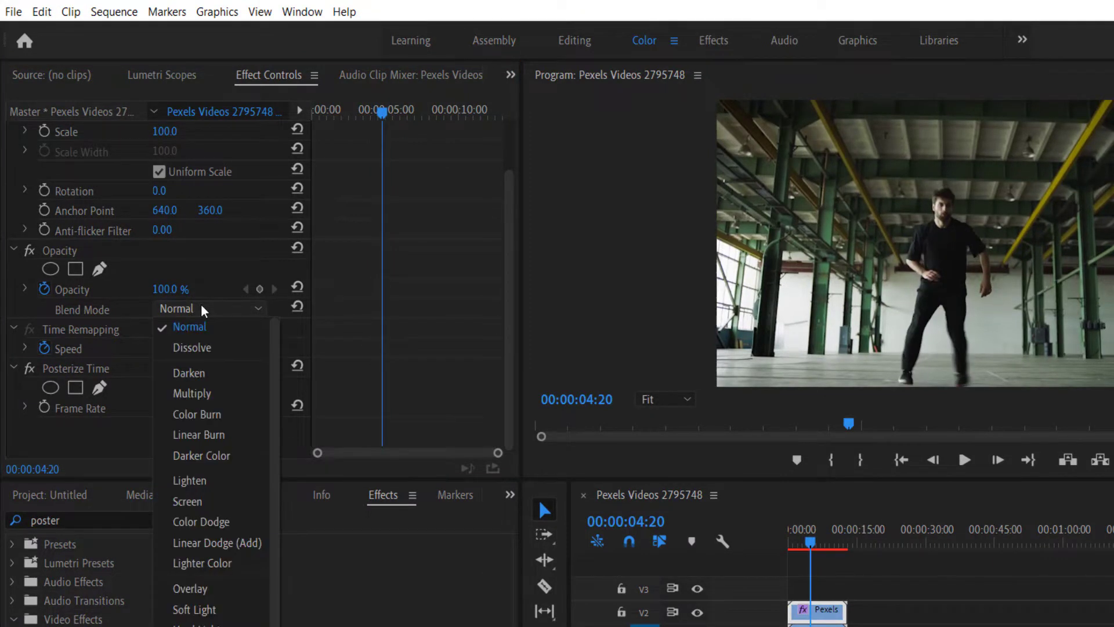
left_click(213, 487)
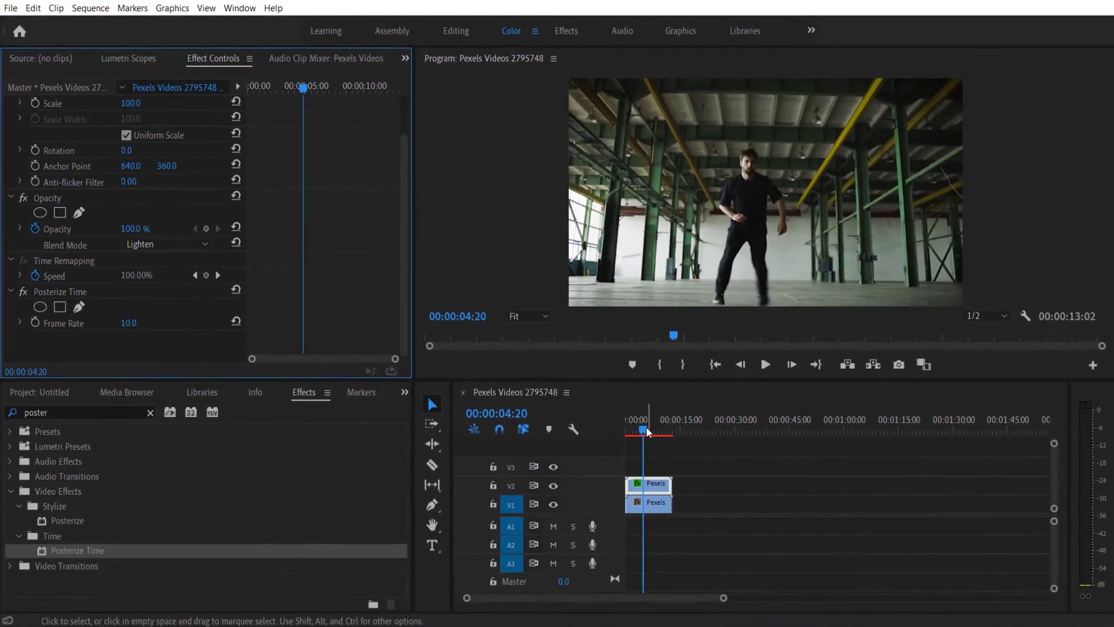
left_click(763, 364)
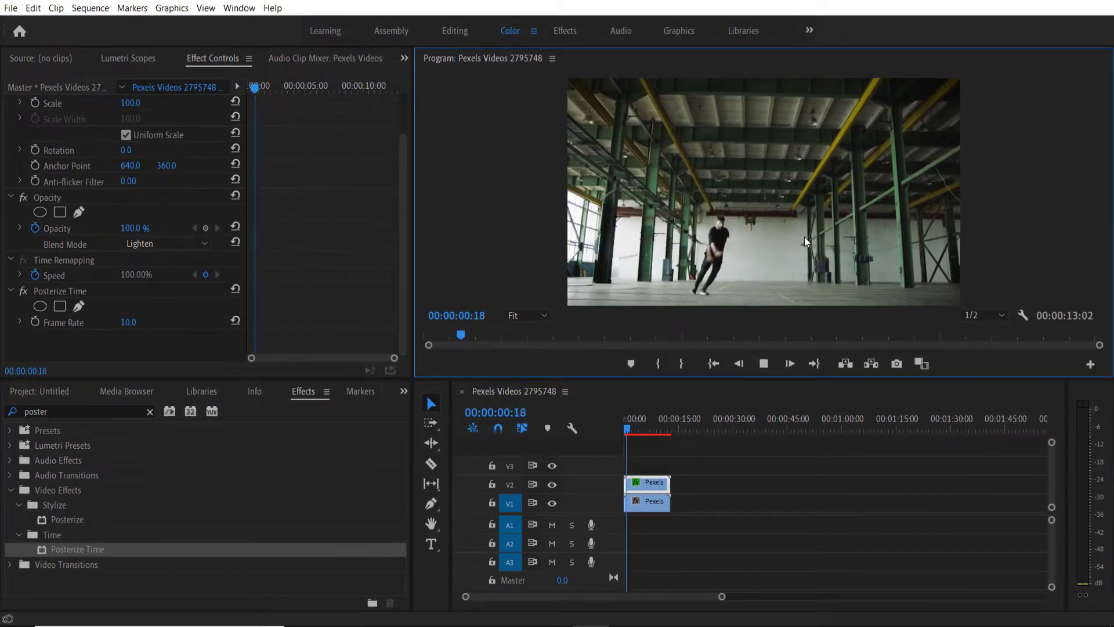
key("grave")
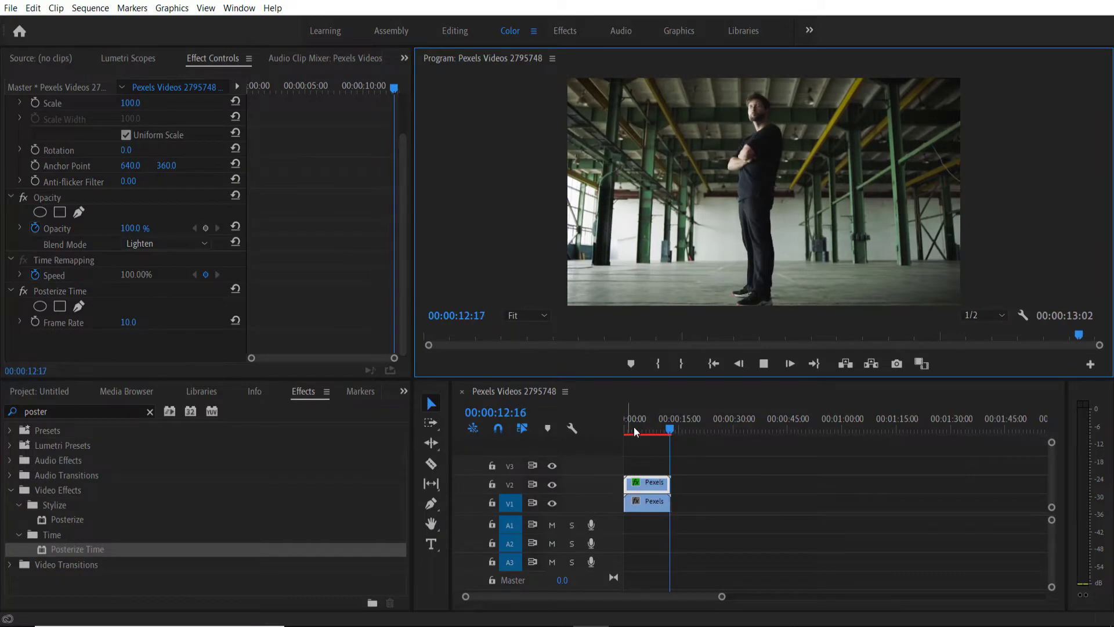
left_click(641, 427)
key("space")
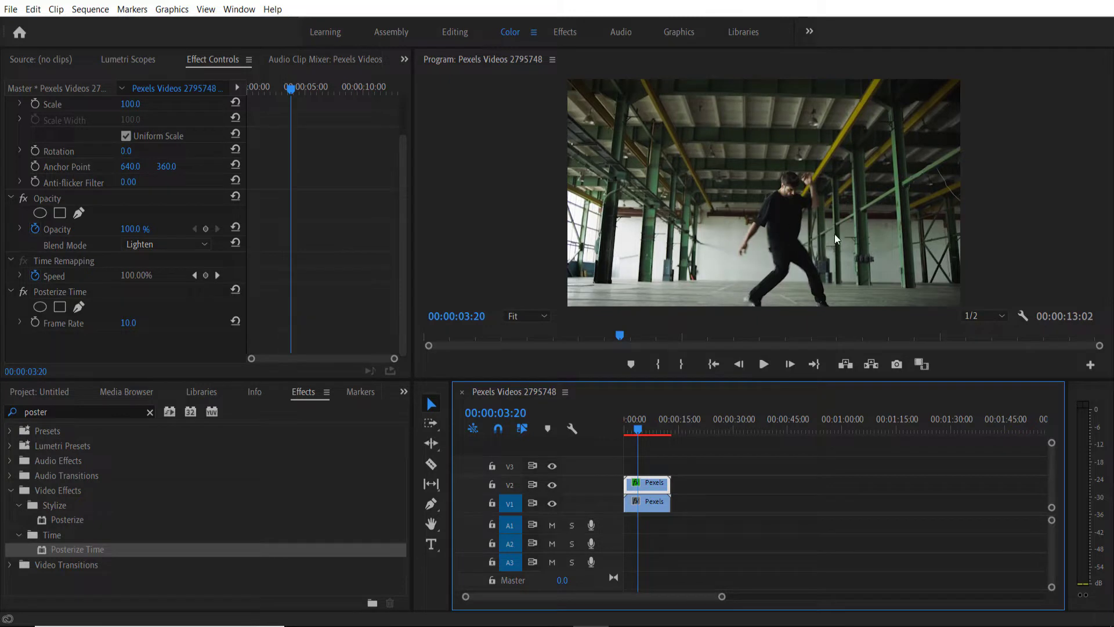
- Apply VR Chromatic Aberrations, found by searching 'chromati', to the V2 clip and scrub to preview
left_click(75, 412)
key("BackSpace")
key("BackSpace")
key("BackSpace")
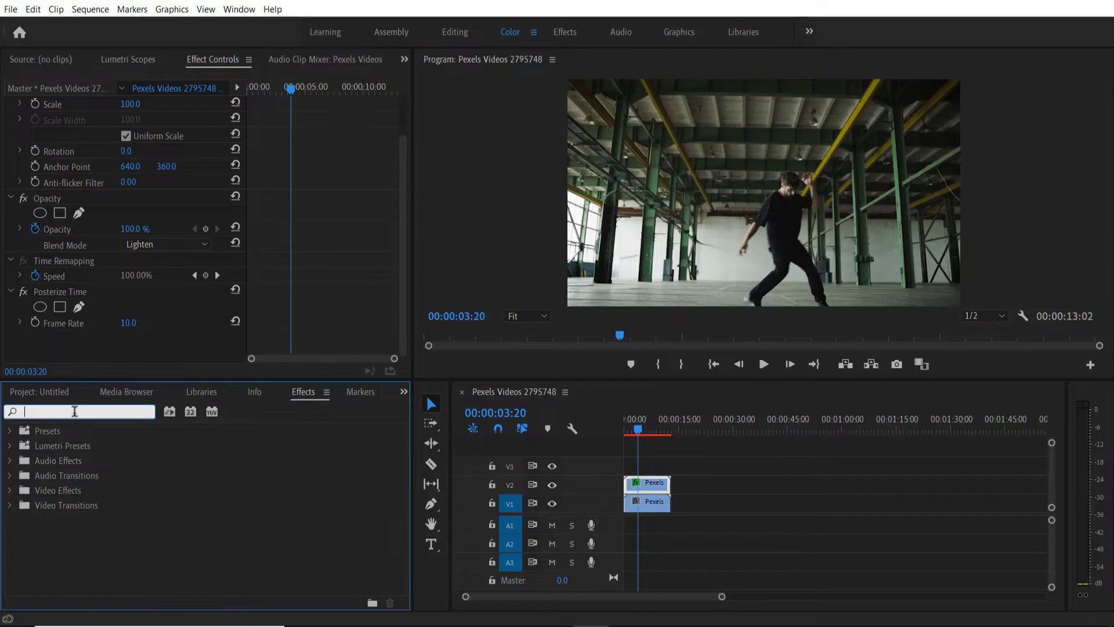
type("chromati")
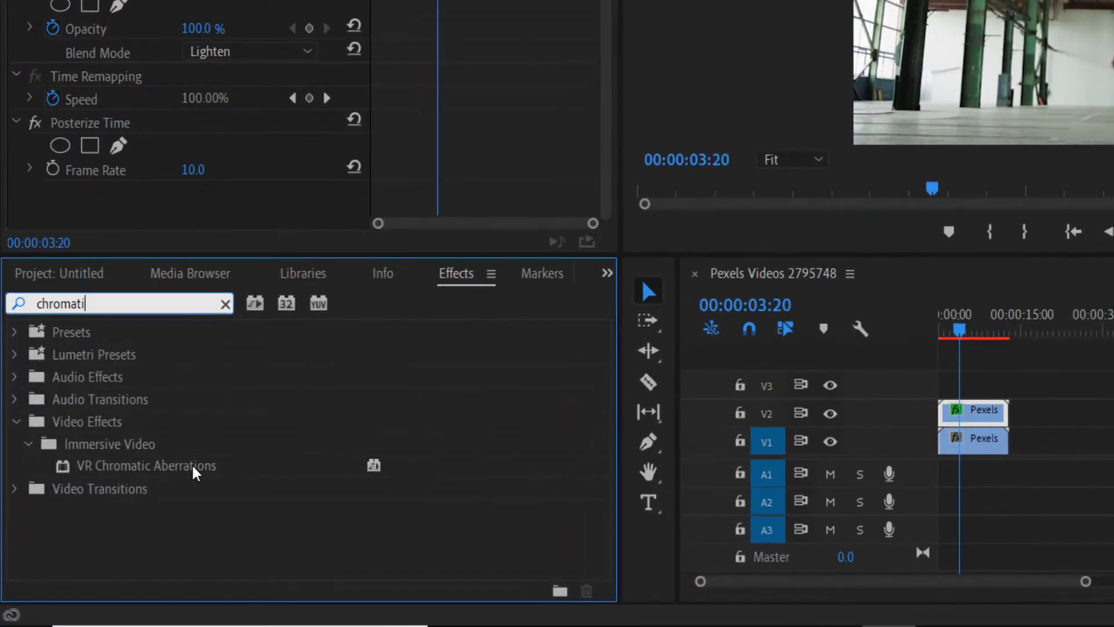
left_click_drag(193, 471, 956, 419)
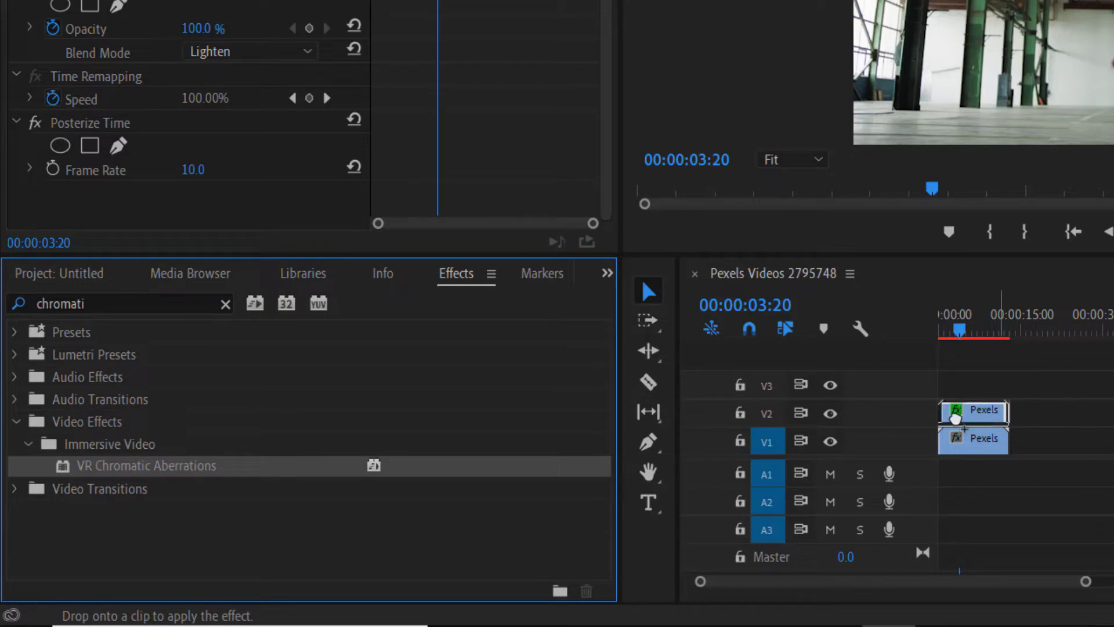
left_click_drag(955, 418, 971, 416)
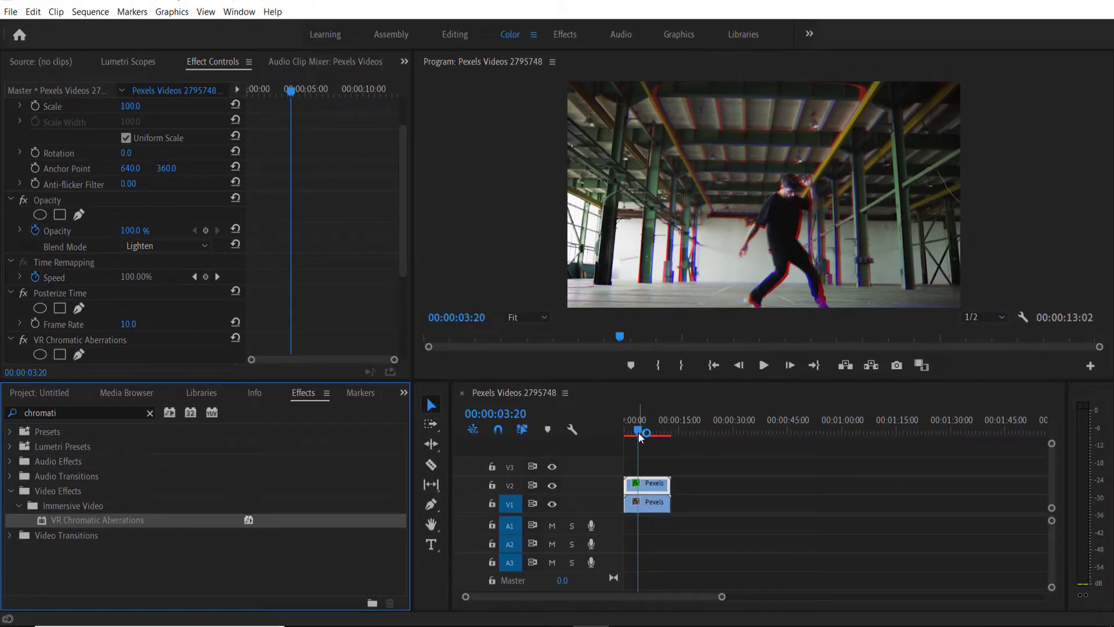
left_click_drag(640, 437, 640, 436)
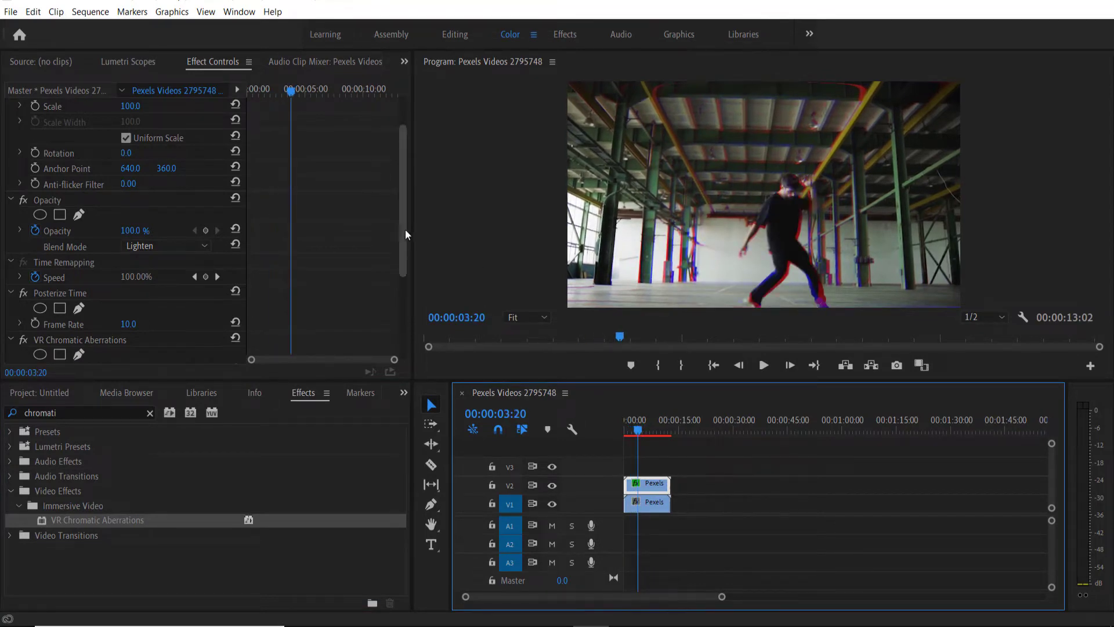
left_click_drag(405, 234, 390, 339)
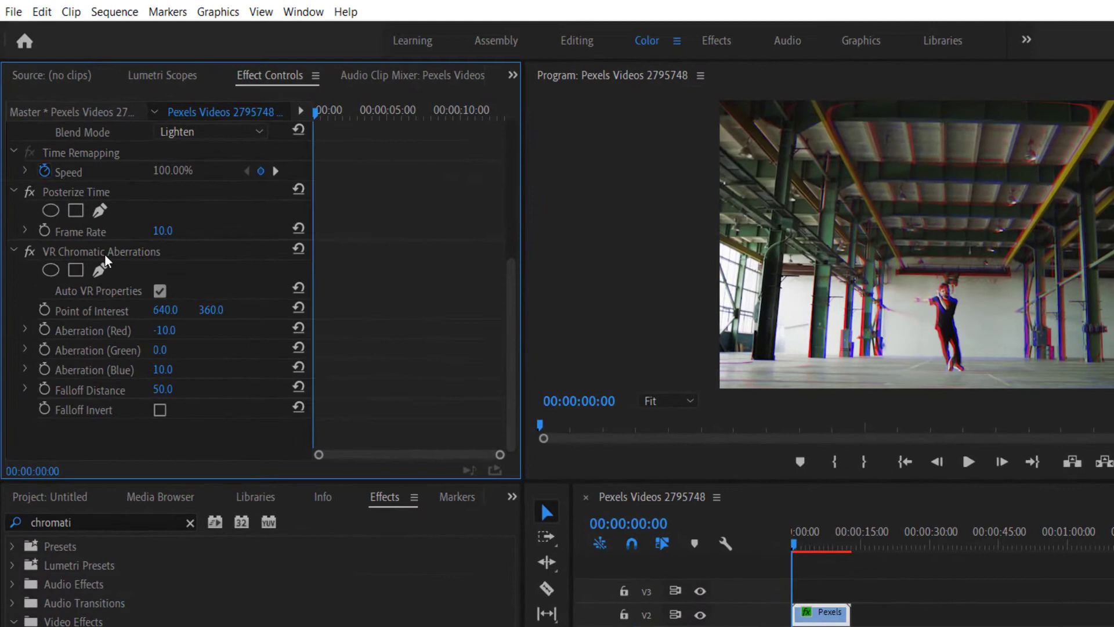
- Keyframe Aberration Red, Aberration Blue and Falloff Distance, then set all three to 0 one frame later
left_click(44, 331)
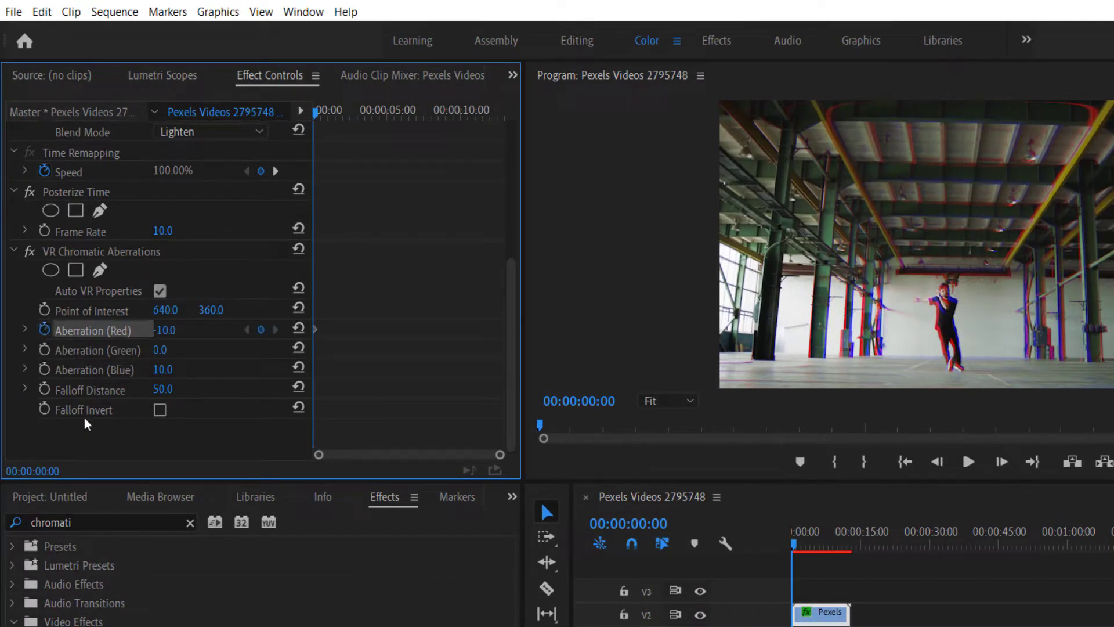
left_click(44, 370)
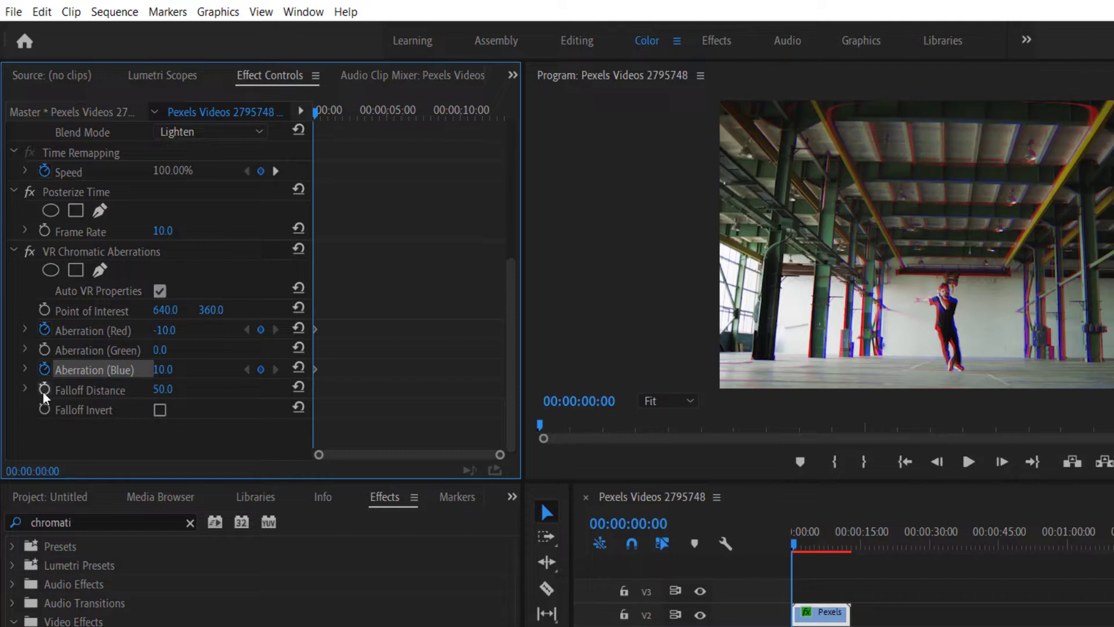
left_click(45, 390)
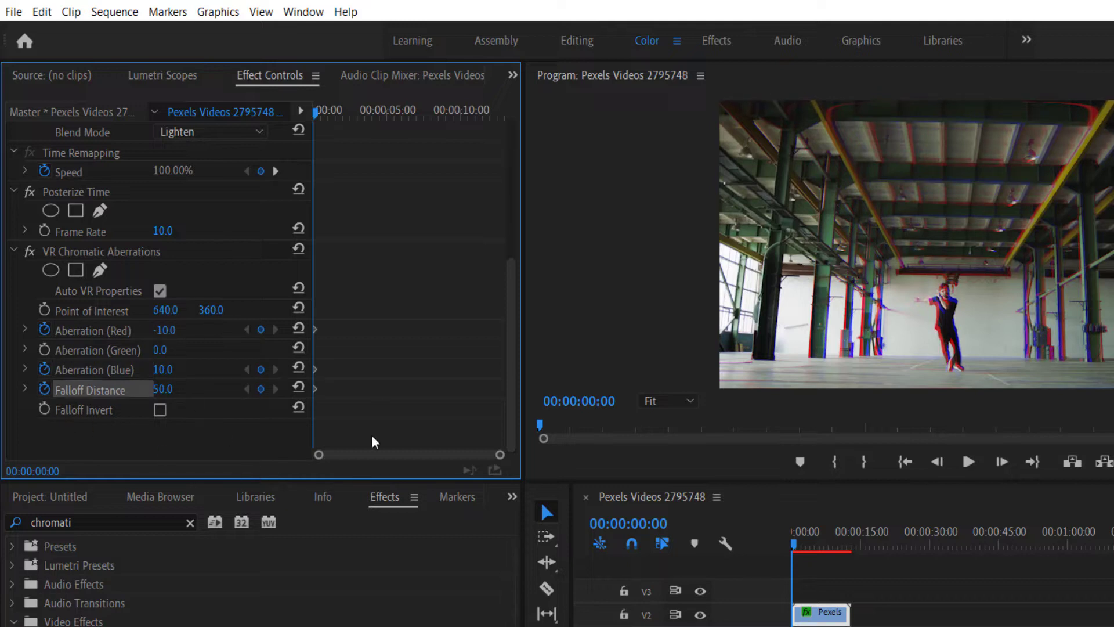
key("Right")
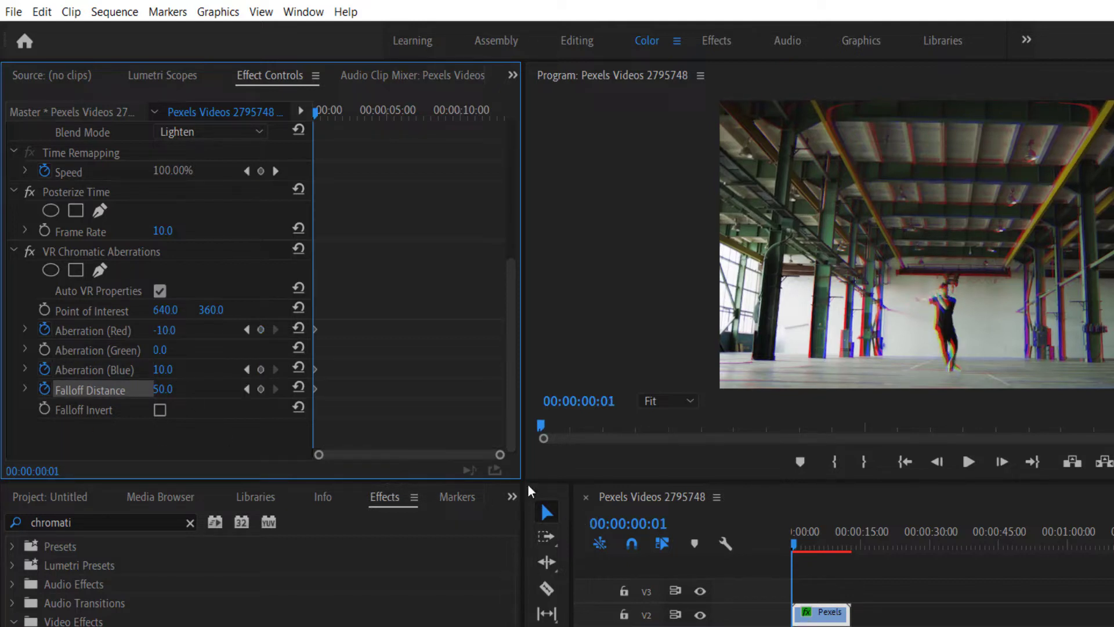
left_click_drag(502, 459, 416, 471)
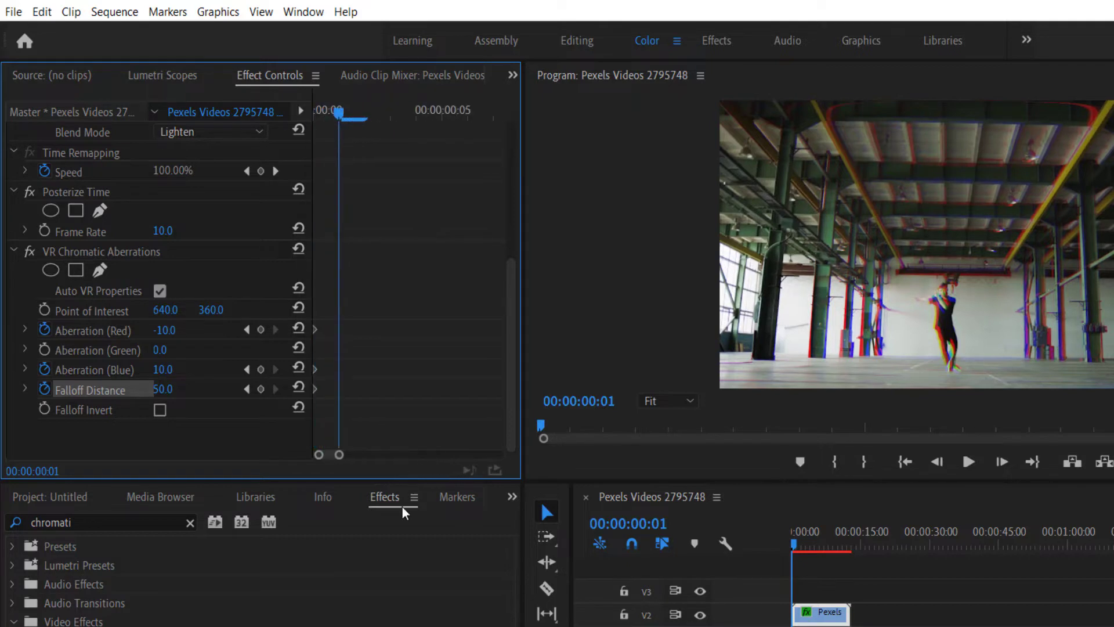
left_click(165, 330)
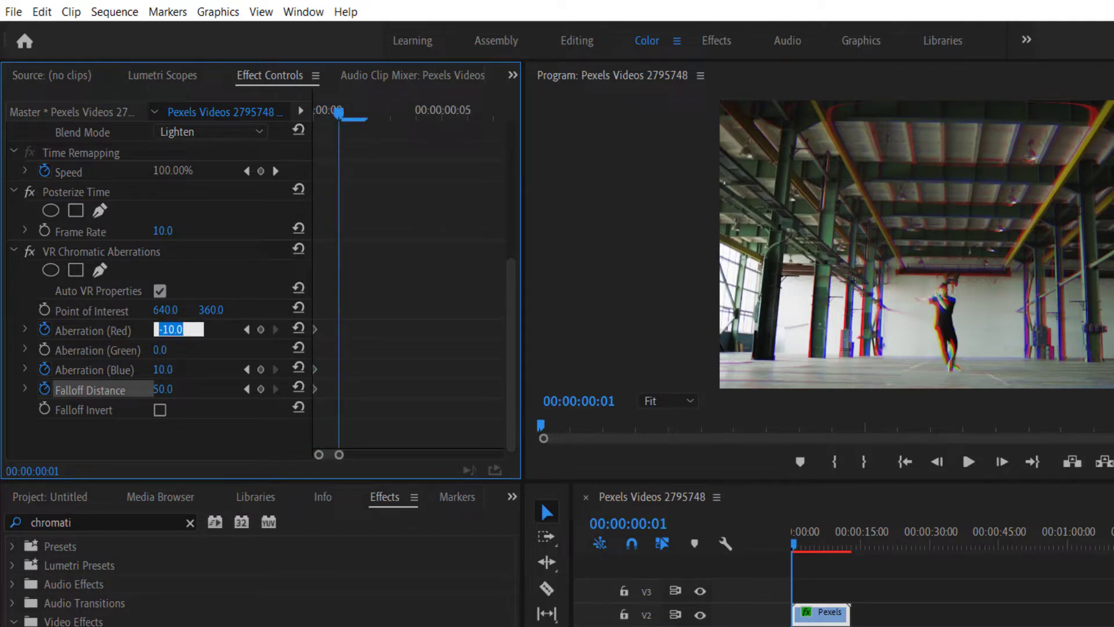
type("0")
left_click(162, 370)
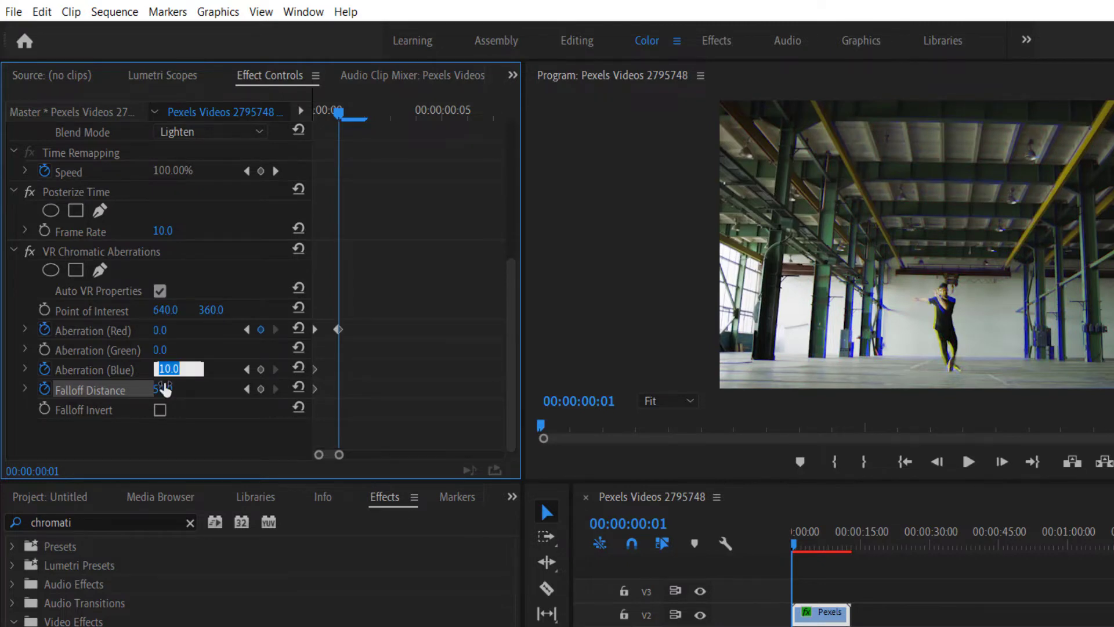
type("0")
left_click(164, 389)
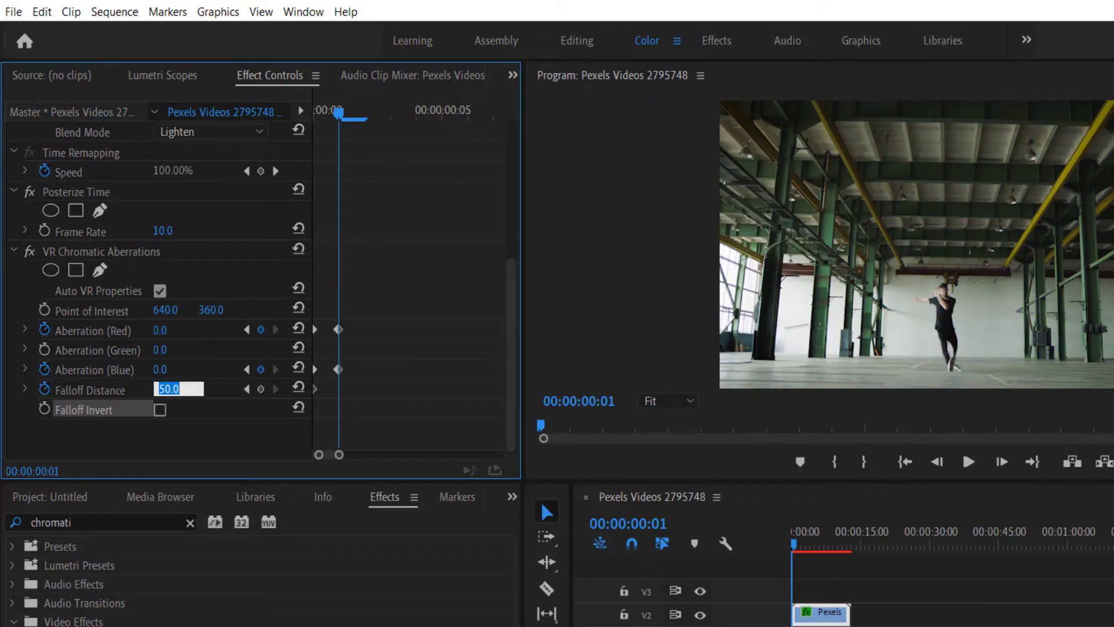
type("0")
key("Return")
- On the next frame, return Red to -10, Blue to 10 and Falloff Distance to 50
key("Right")
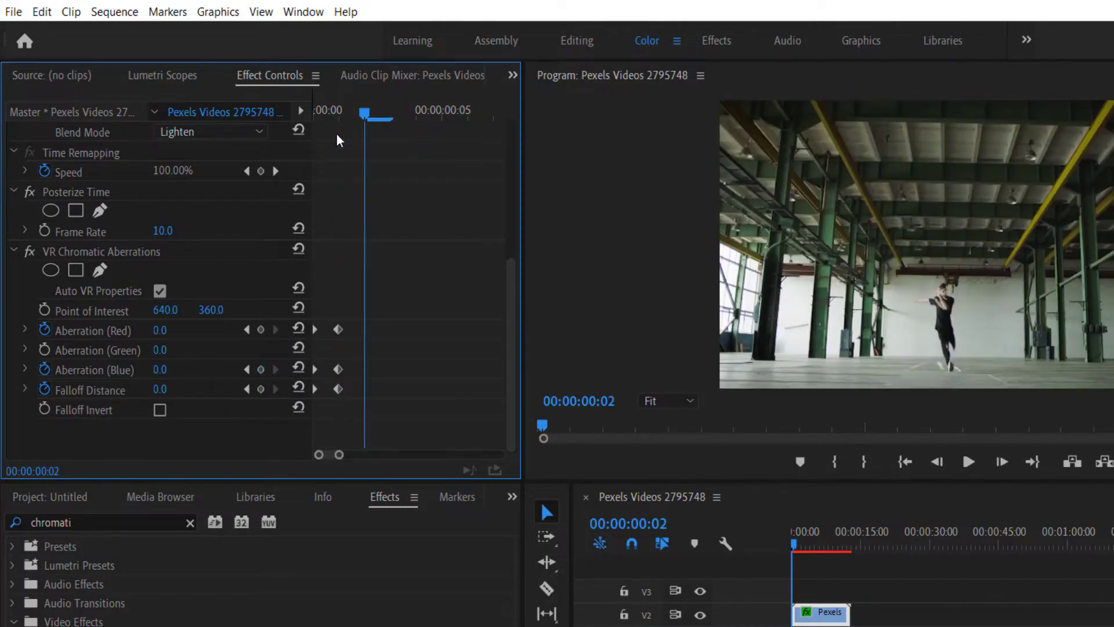
left_click(157, 331)
type("-10")
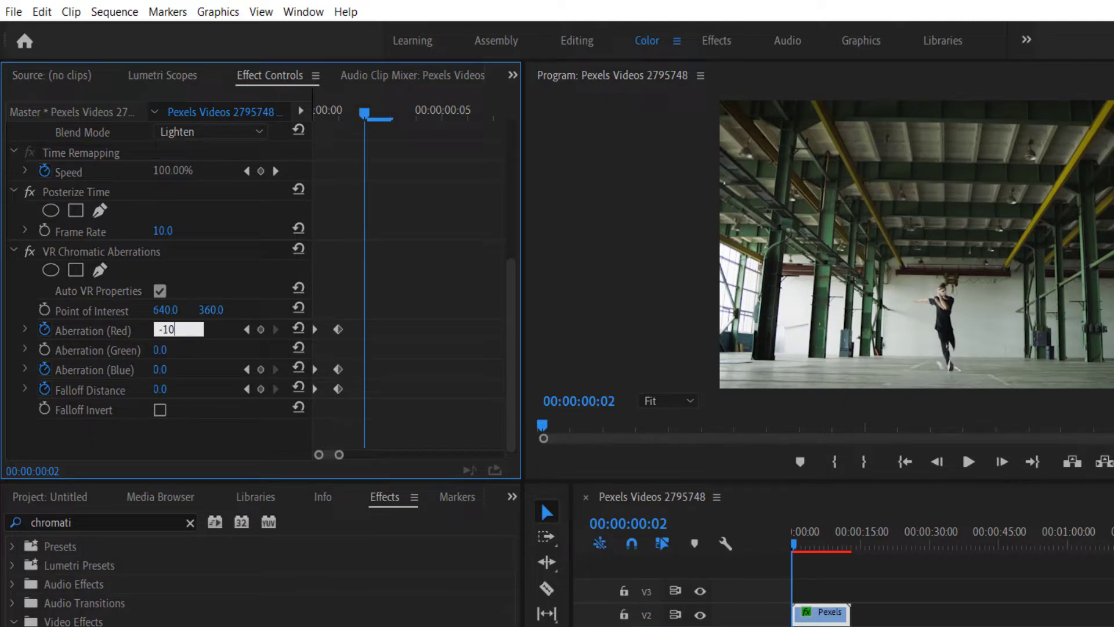
key("Tab")
key("Tab")
type("10")
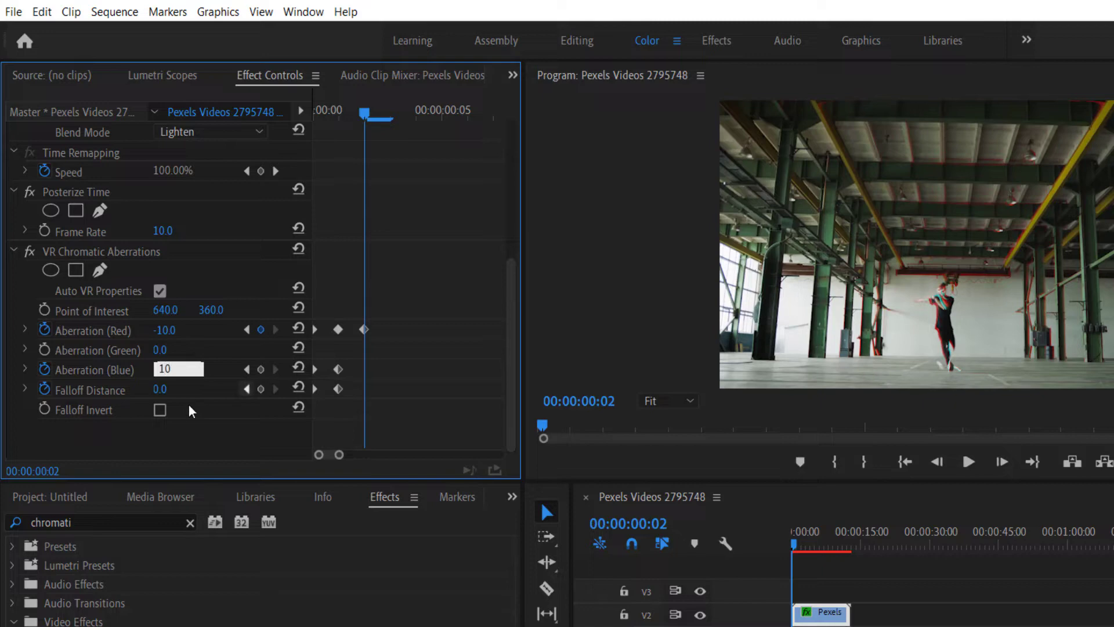
key("Tab")
type("50")
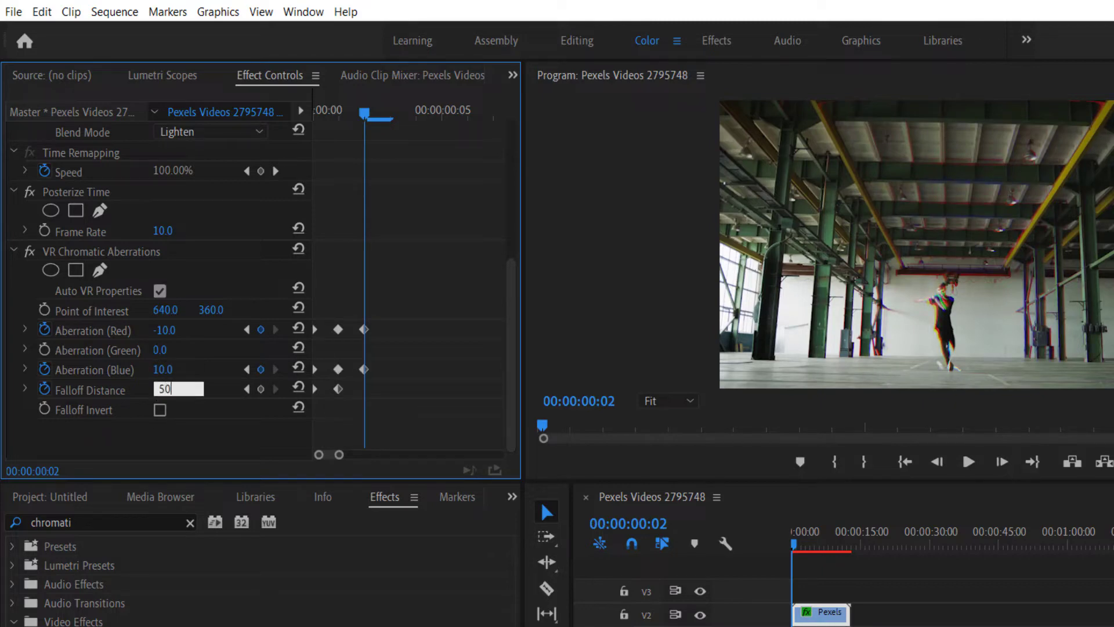
key("Return")
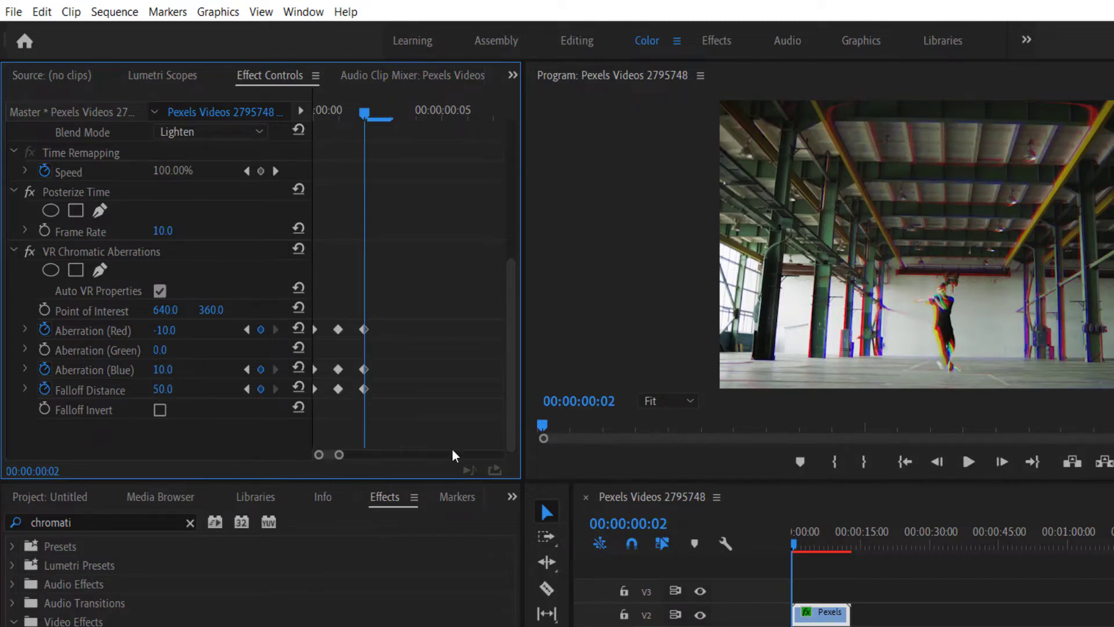
- On the following frame, set Red, Blue and Falloff Distance back to 0
key("Right")
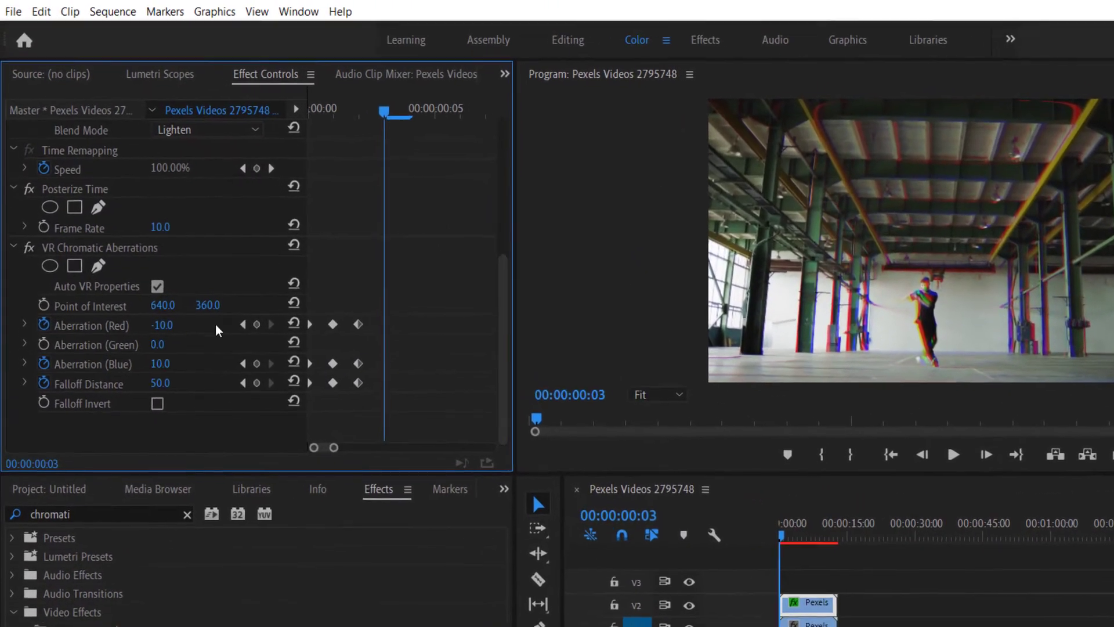
left_click(163, 325)
type("0")
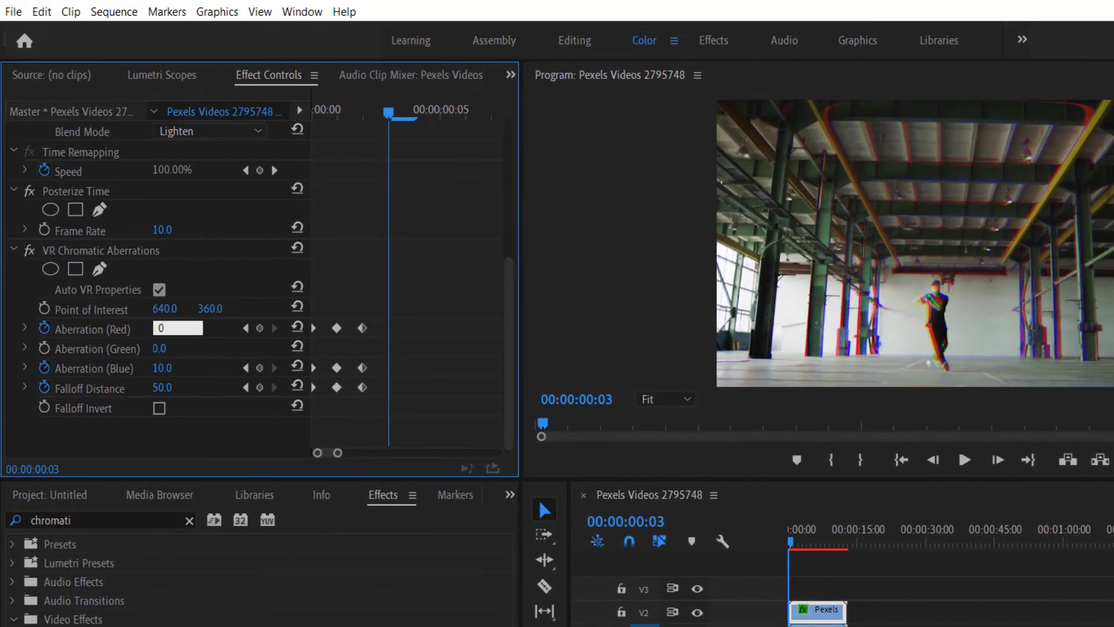
left_click(166, 368)
type("0")
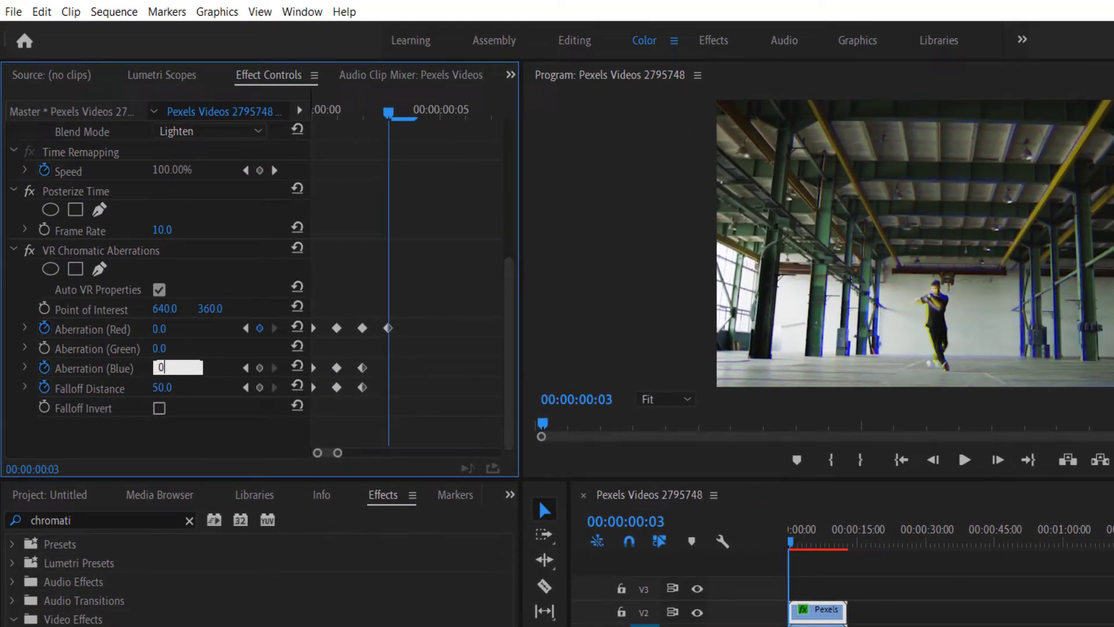
left_click(163, 390)
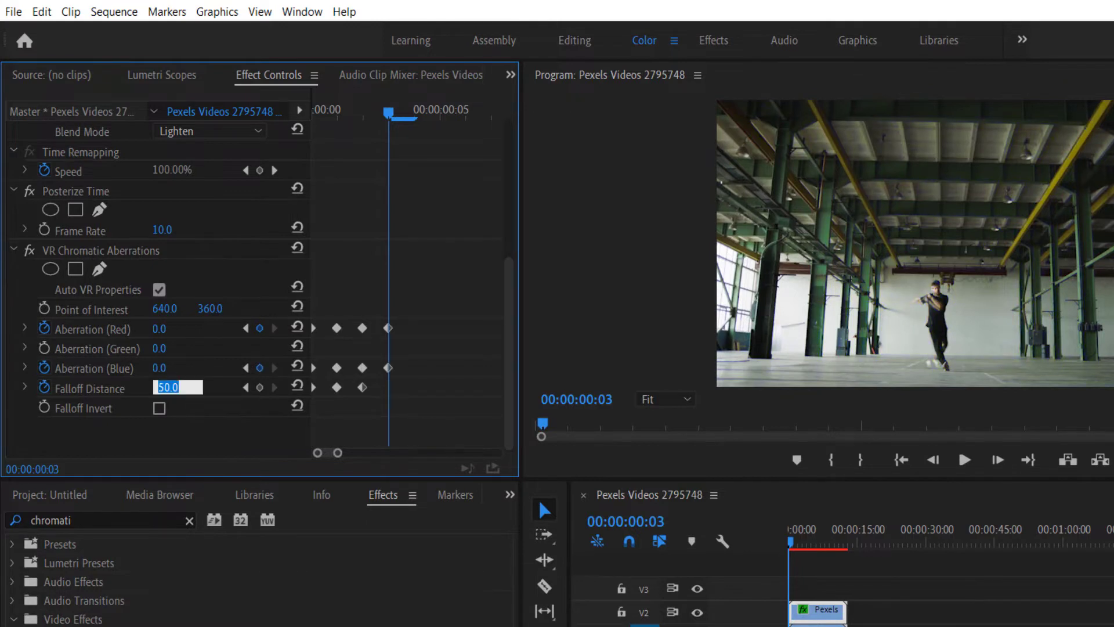
type("0")
key("Return")
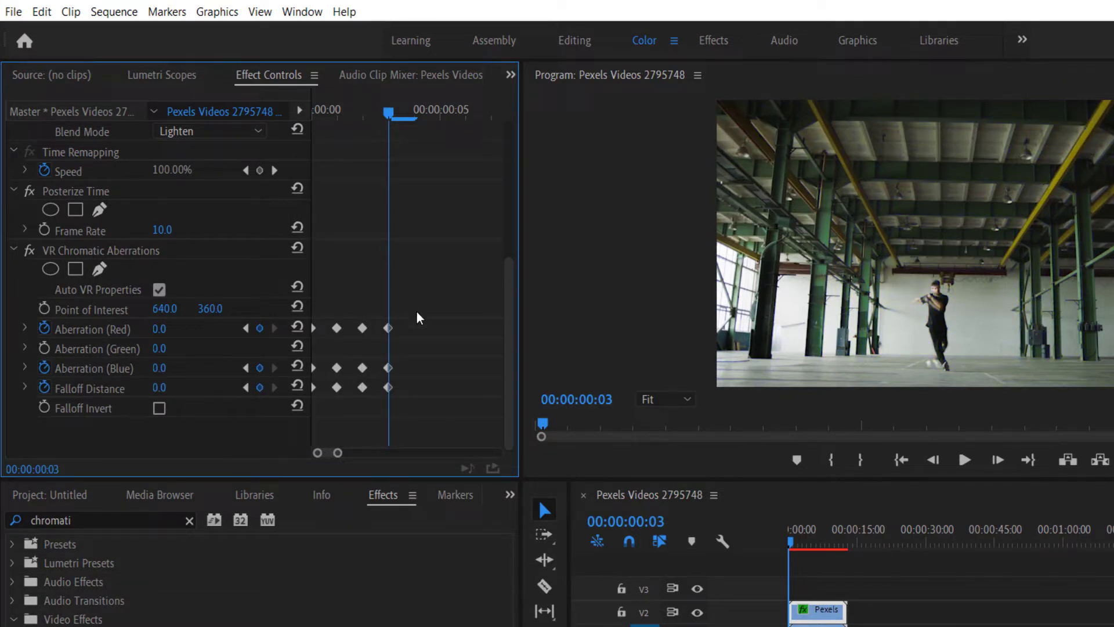
- Select the aberration keyframe block and paste it one frame later
left_click_drag(419, 312, 284, 402)
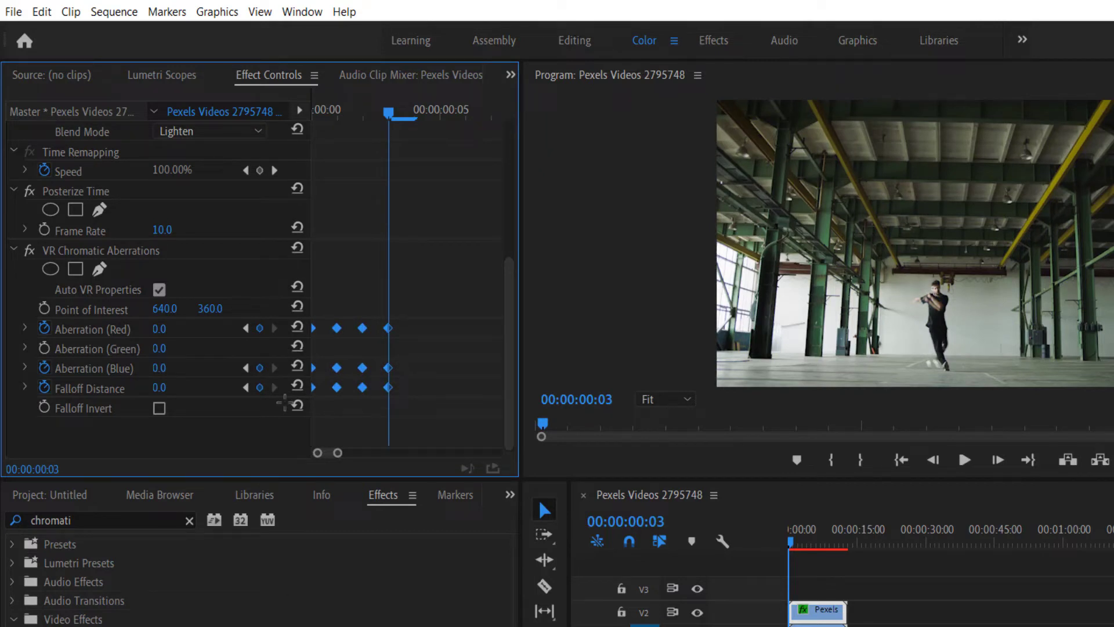
key("Right")
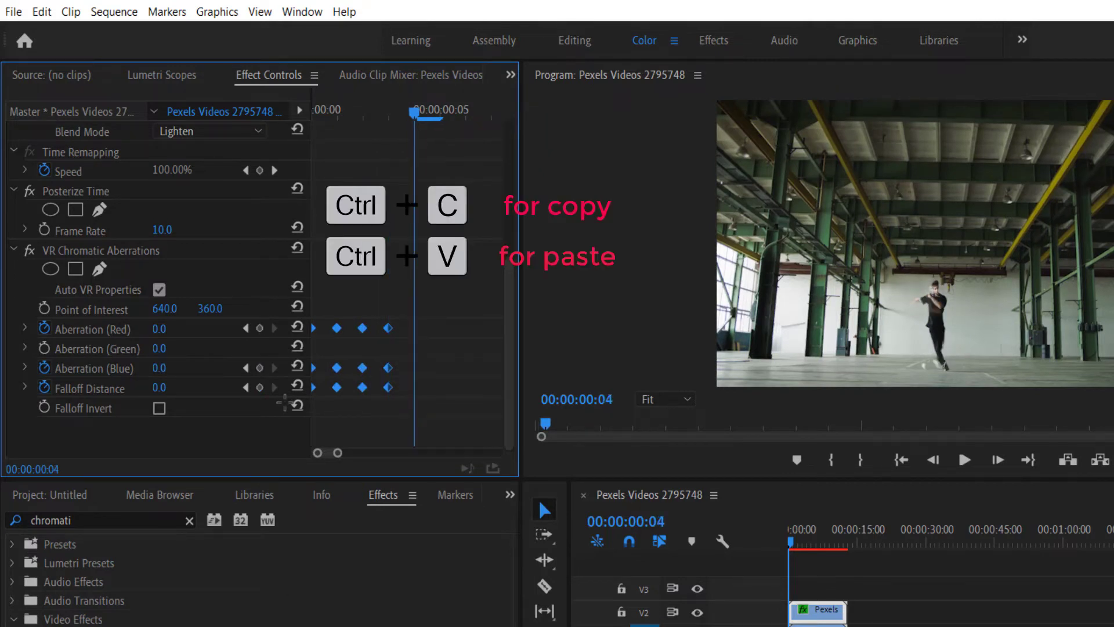
key("ctrl+v")
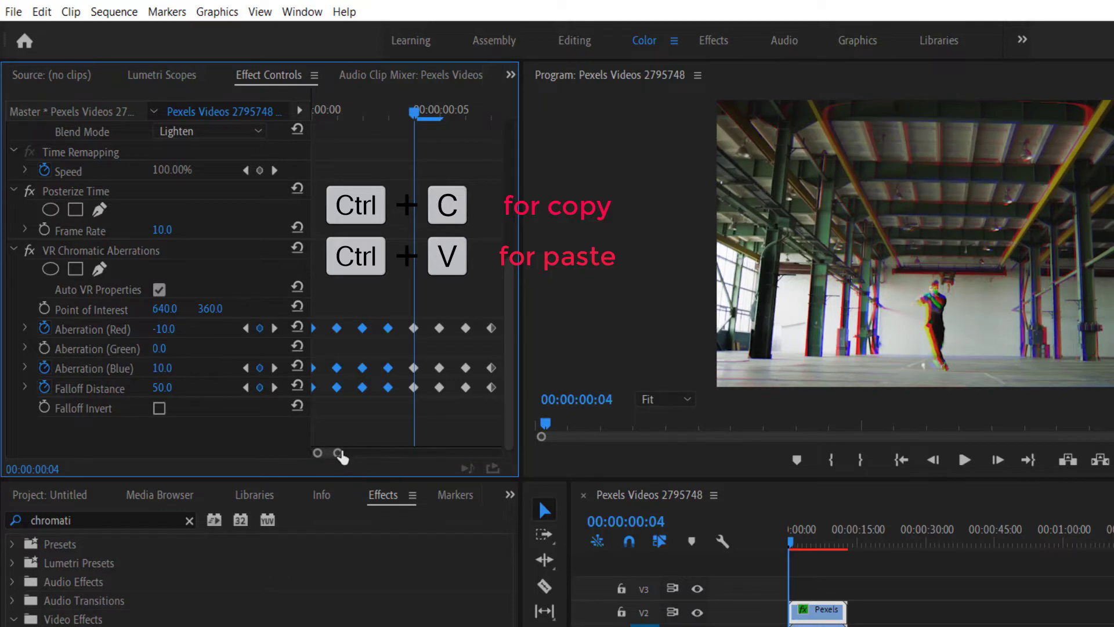
left_click_drag(338, 452, 404, 452)
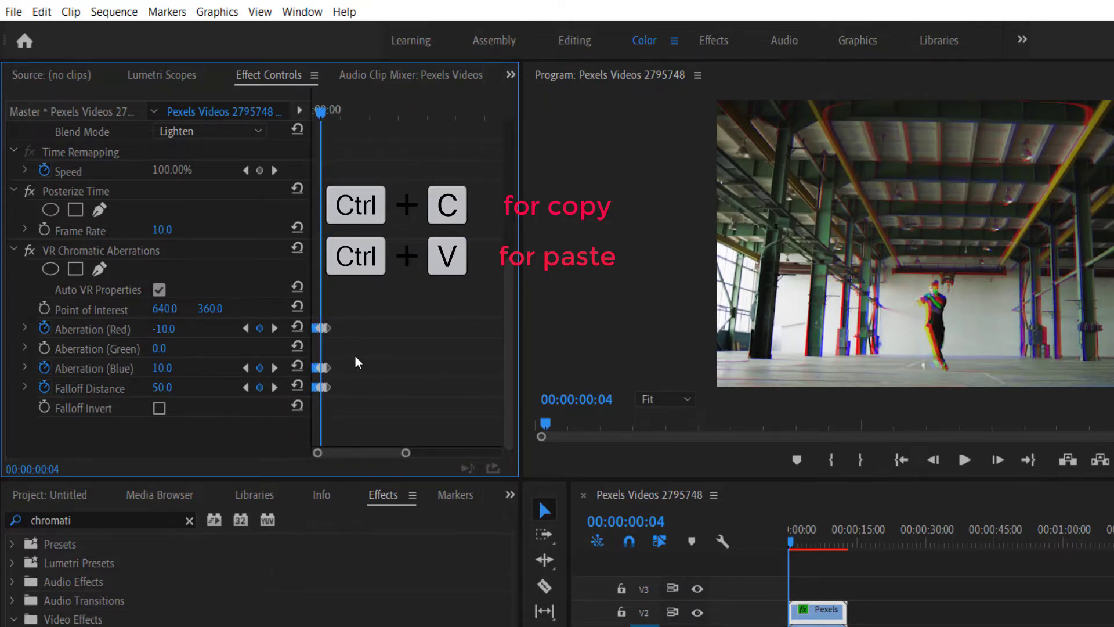
- Reselect the aberration keyframes and paste another copy a few frames further on
mouse_move(346, 322)
left_mouse_down()
mouse_move(337, 369)
mouse_move(285, 403)
left_mouse_up()
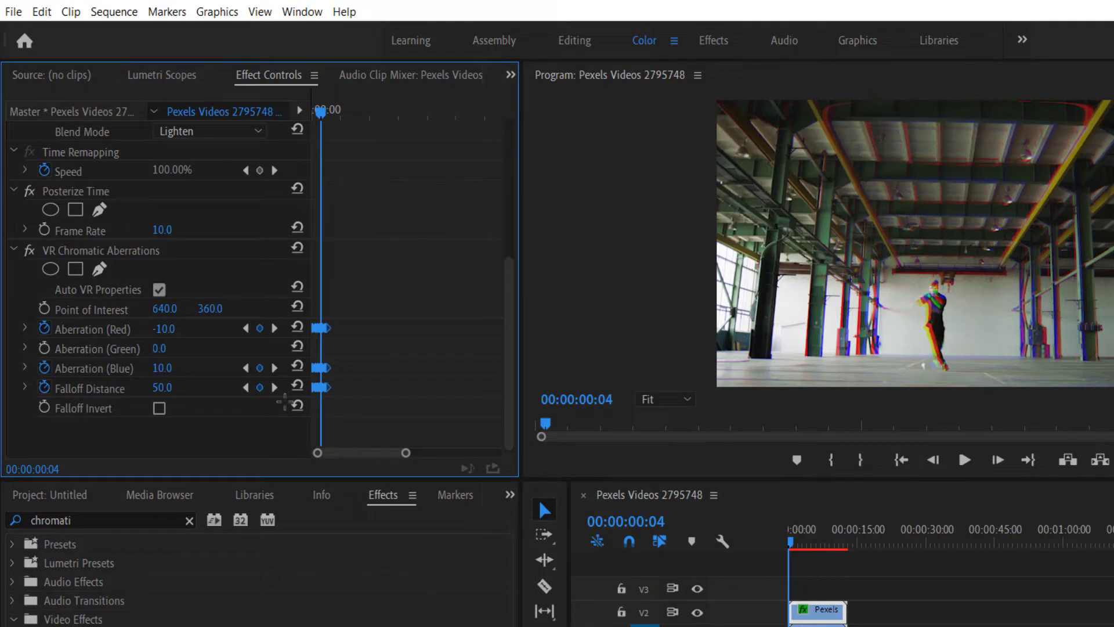
mouse_move(406, 454)
left_mouse_down()
mouse_move(371, 461)
mouse_move(378, 456)
left_mouse_up()
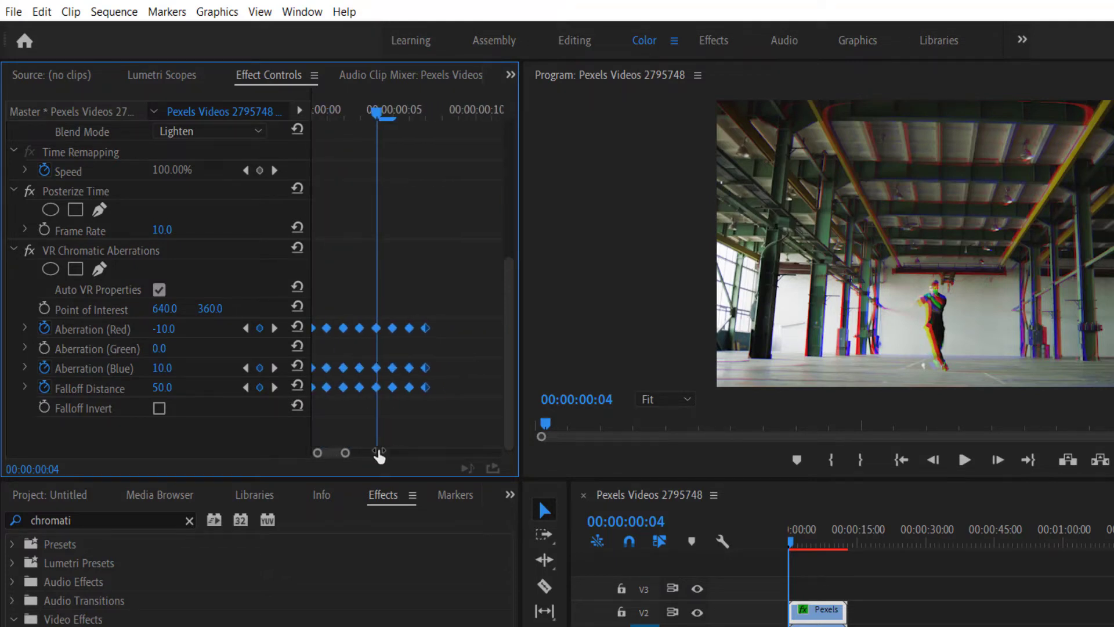
left_click_drag(379, 115, 425, 128)
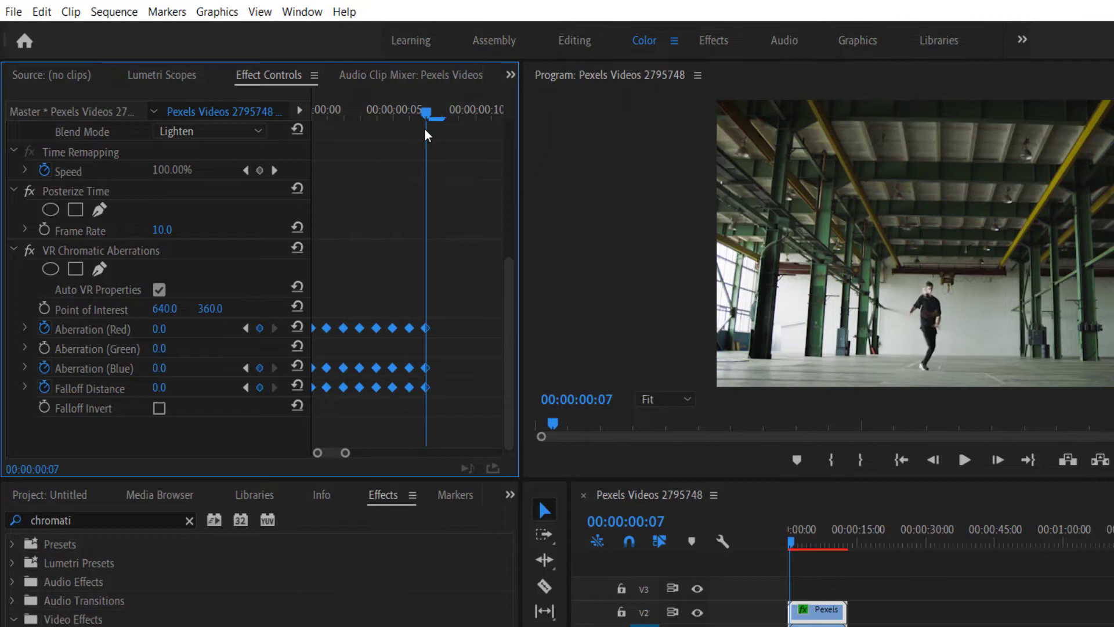
key("Right")
key("ctrl+v")
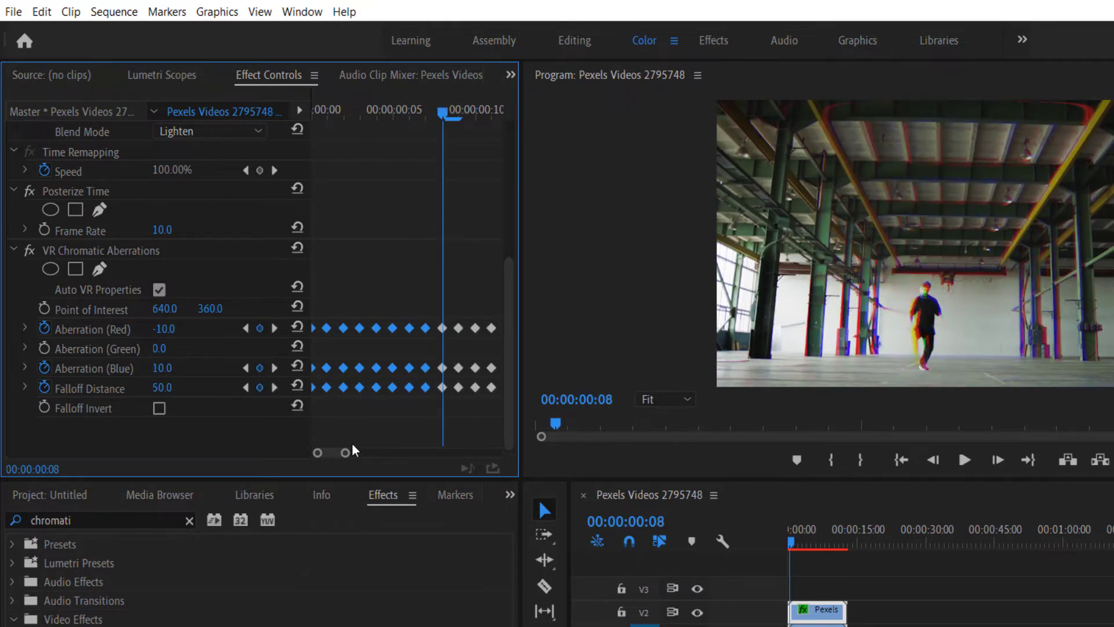
left_click_drag(346, 452, 388, 453)
left_click(387, 310)
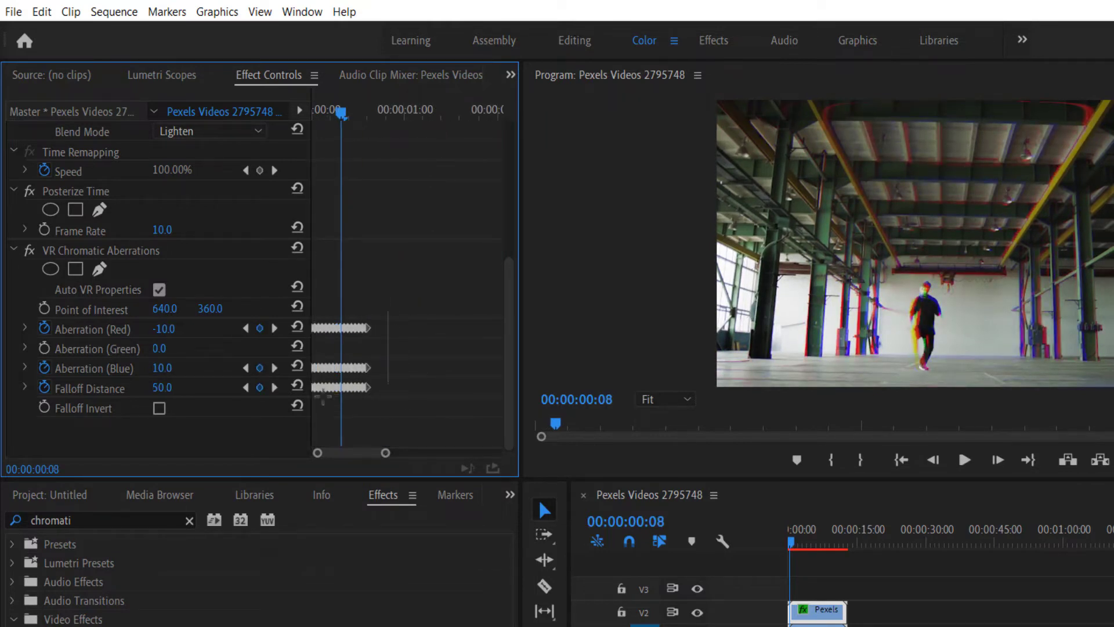
- Select all Red, Blue and Falloff keyframes and paste the block again past the last one
left_click_drag(322, 399, 319, 401)
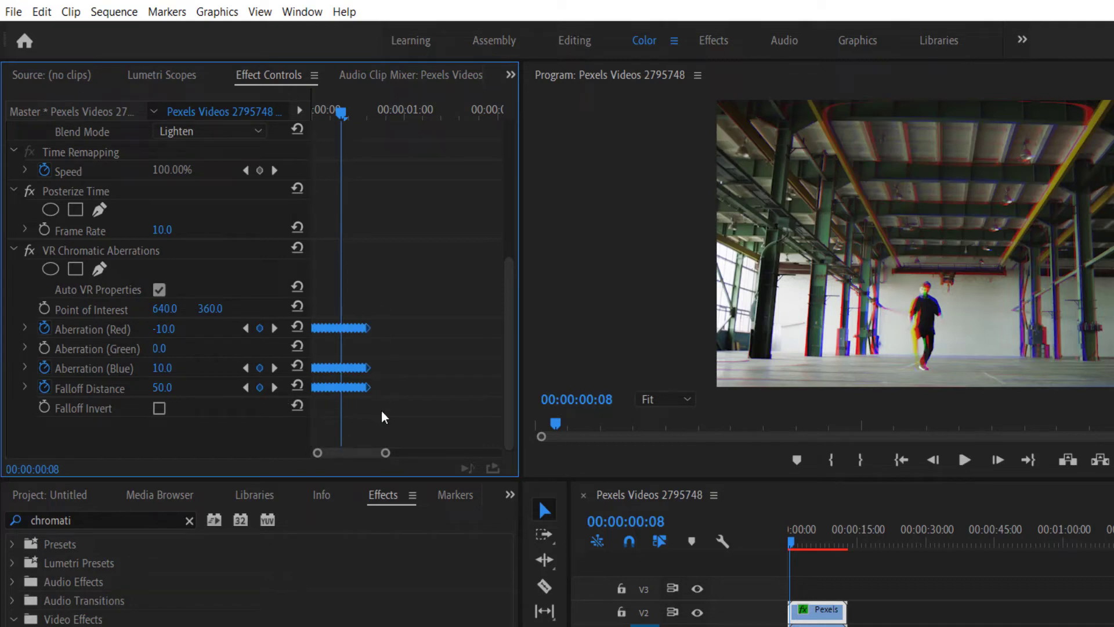
left_click(365, 119)
key("Right")
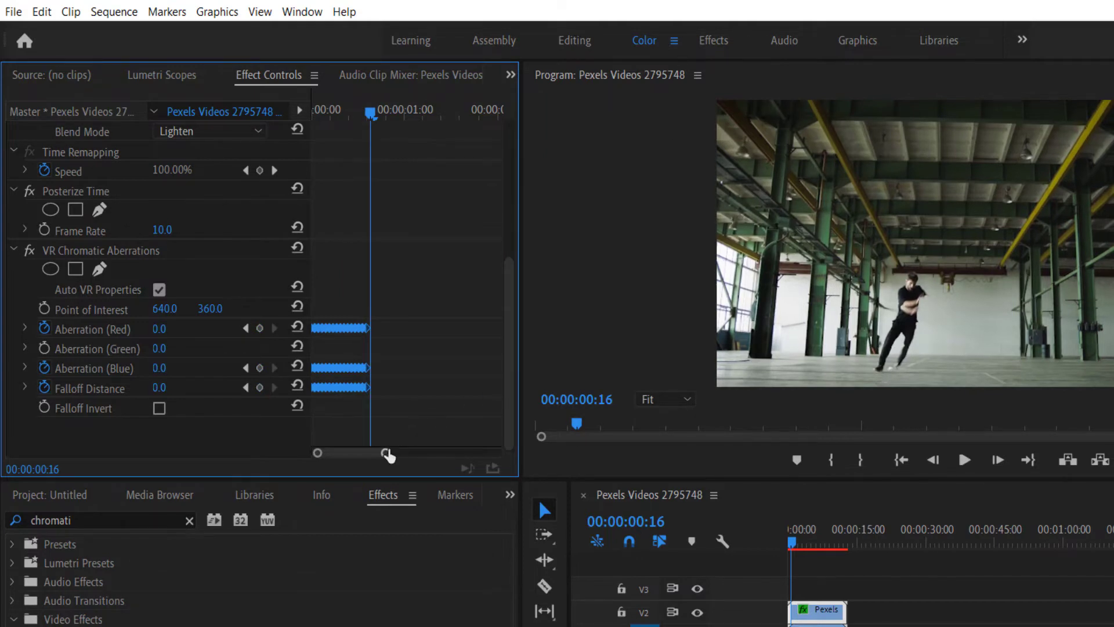
left_click_drag(385, 454, 362, 455)
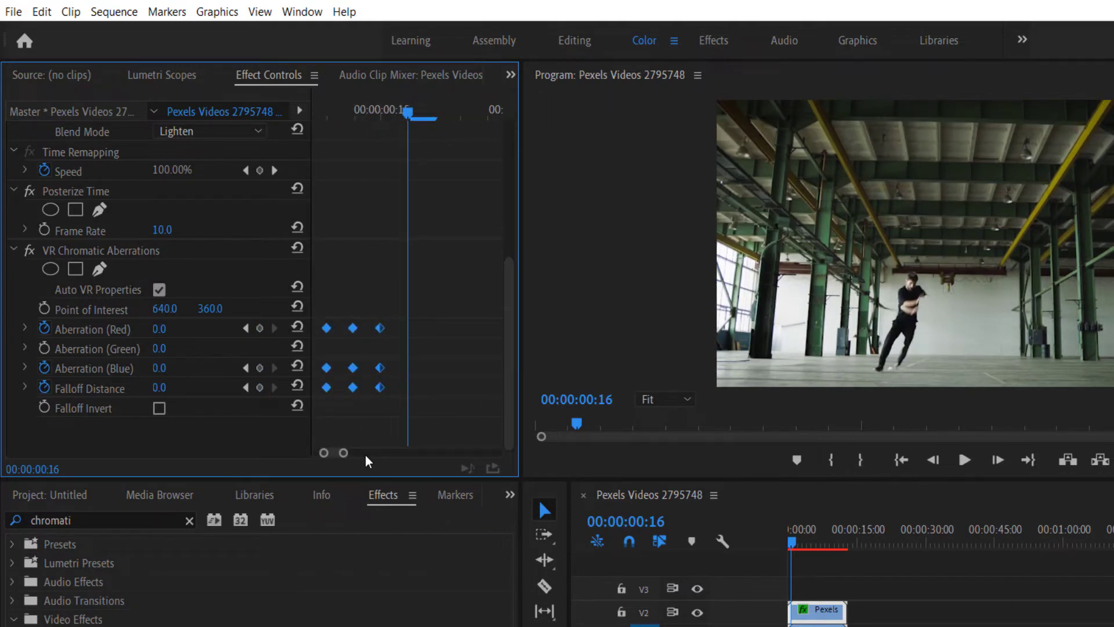
key("ctrl+v")
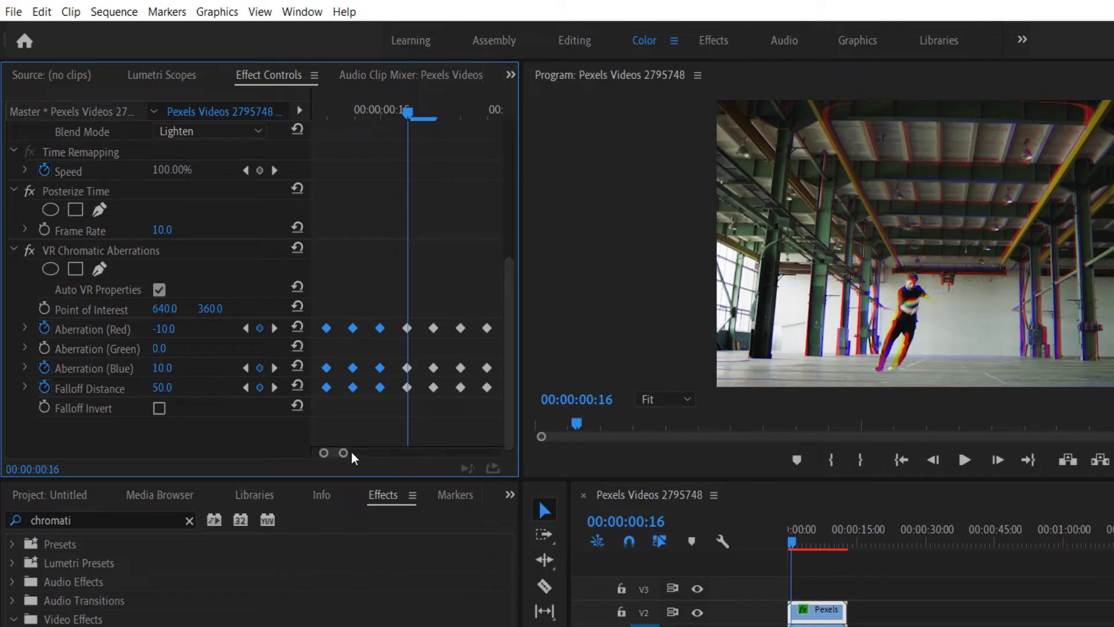
left_click_drag(343, 453, 409, 453)
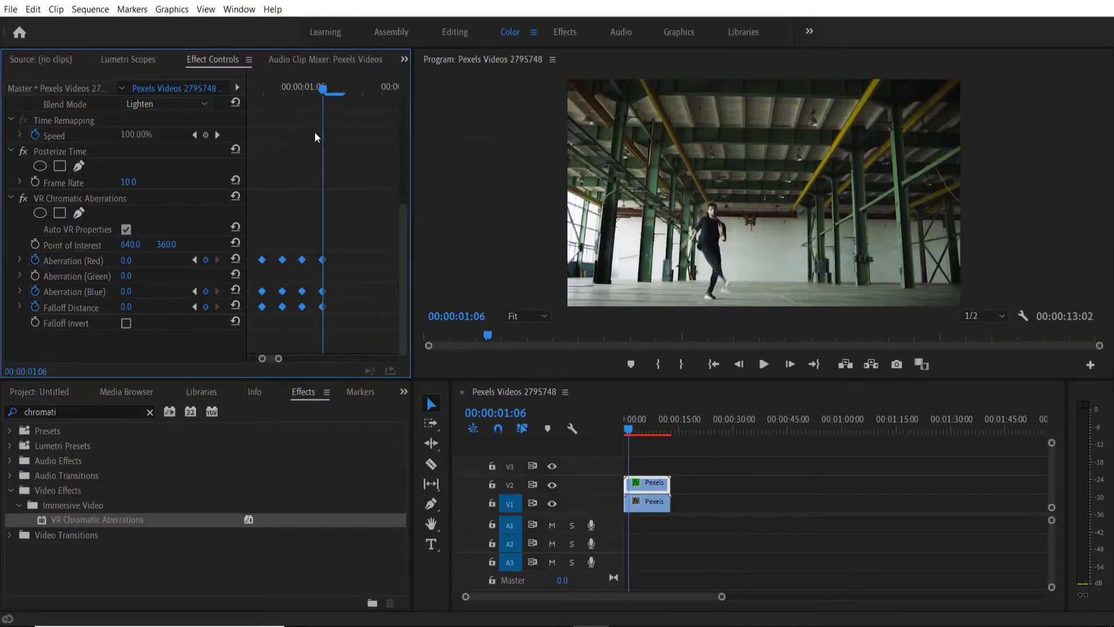
left_click_drag(323, 87, 261, 87)
left_click(305, 87)
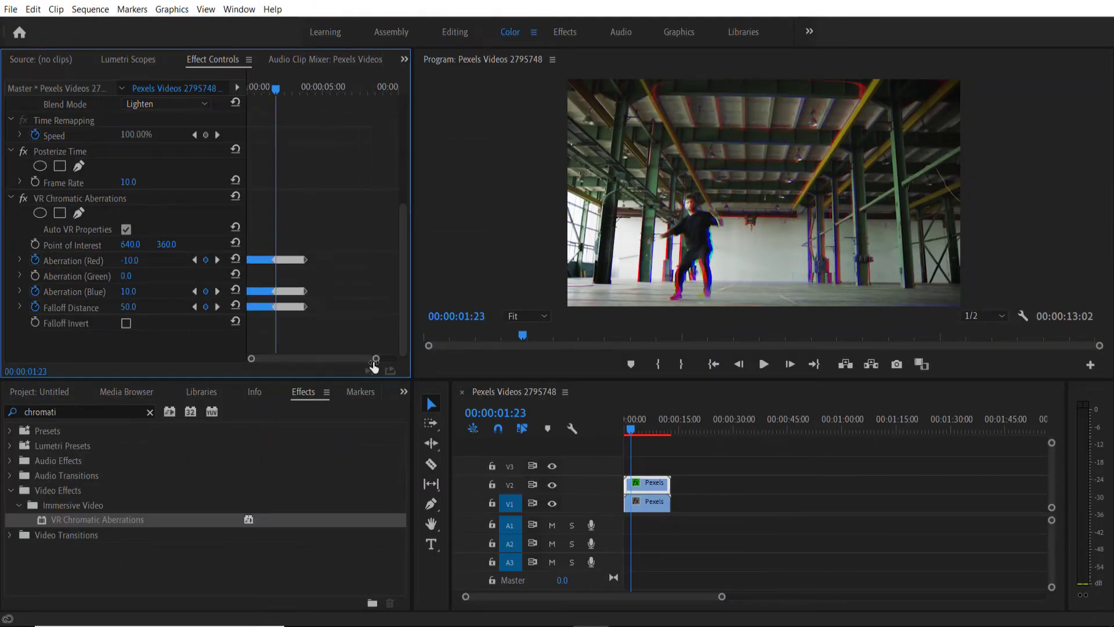
left_click_drag(394, 358, 352, 358)
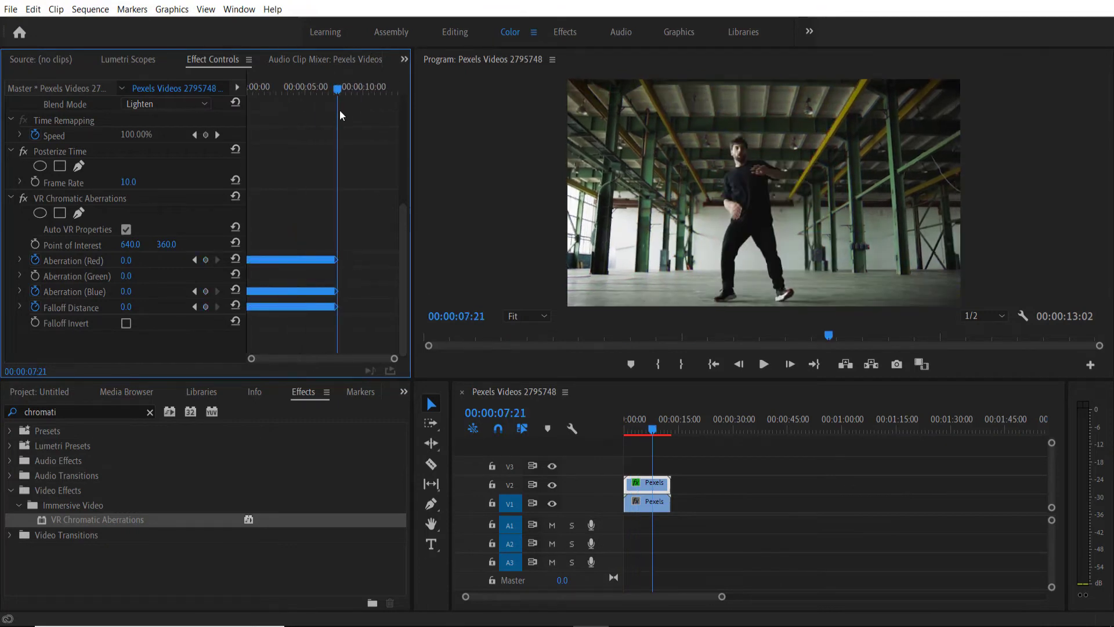
left_click_drag(337, 87, 297, 103)
key("Home")
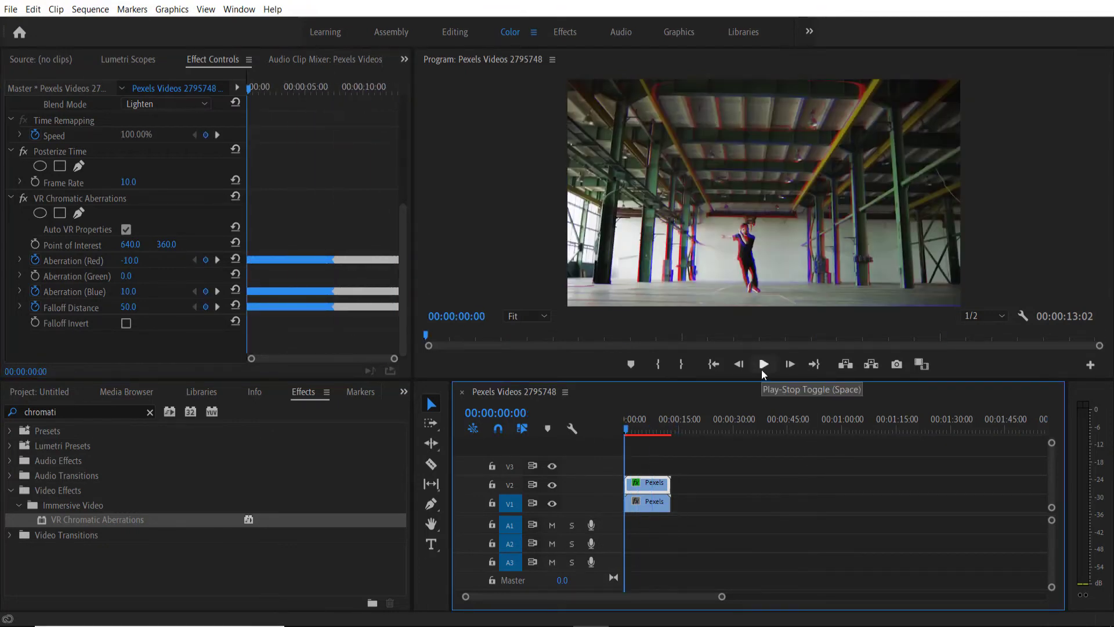
left_click(765, 483)
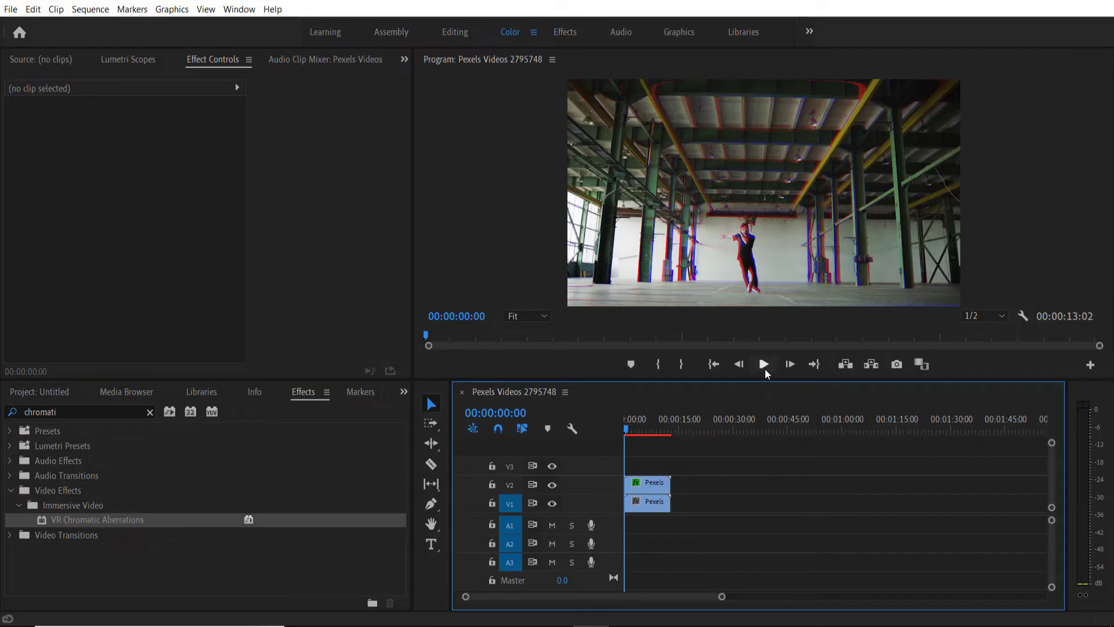
left_click(651, 486)
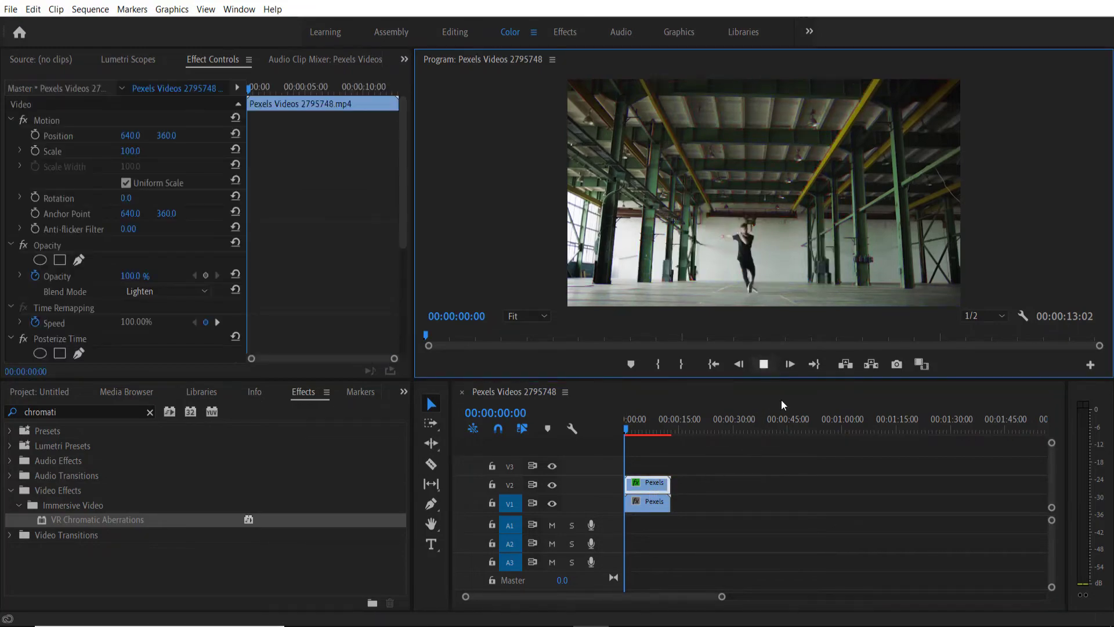
key("shift+grave")
left_click(558, 596)
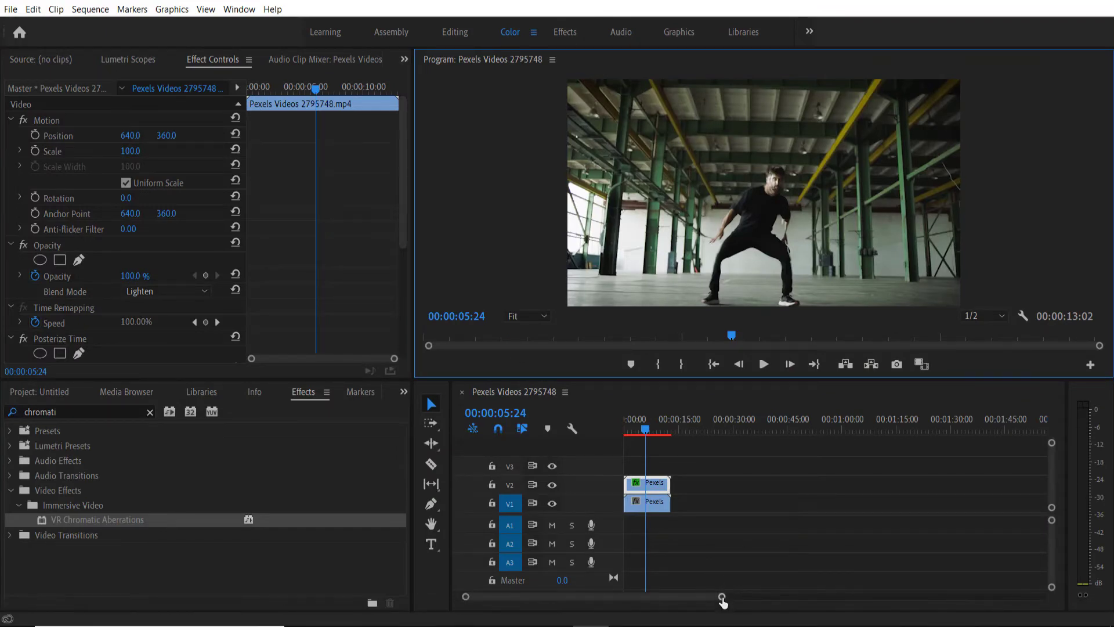
- Razor-cut the V2 clip at two glitch points, then return to the Selection tool
left_click_drag(722, 596, 591, 597)
left_click(638, 429)
left_click_drag(638, 444, 648, 445)
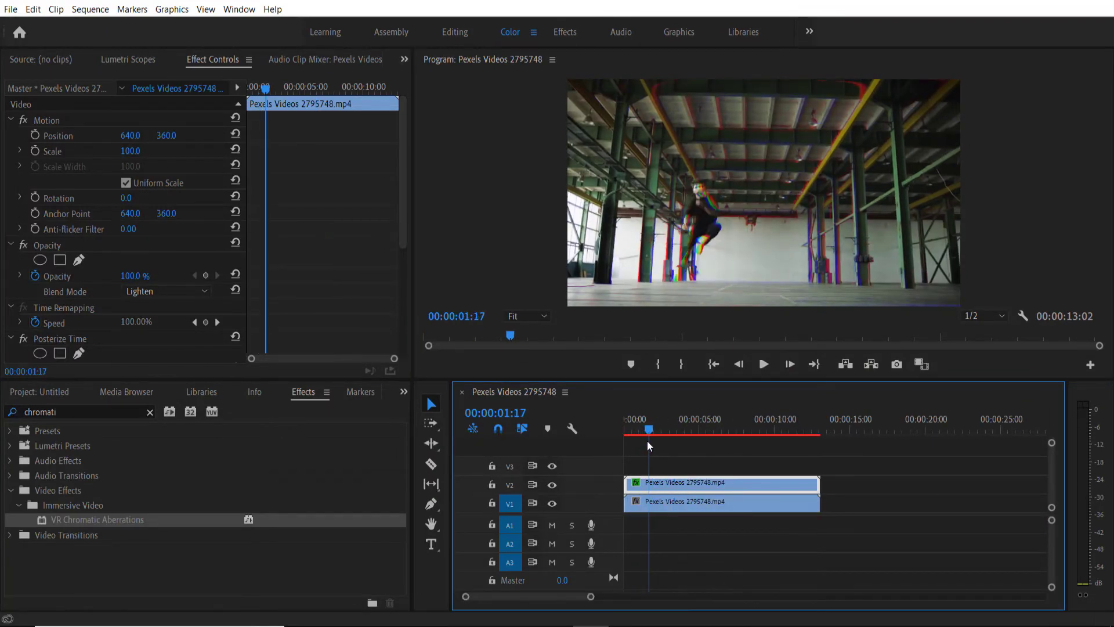
left_click(431, 464)
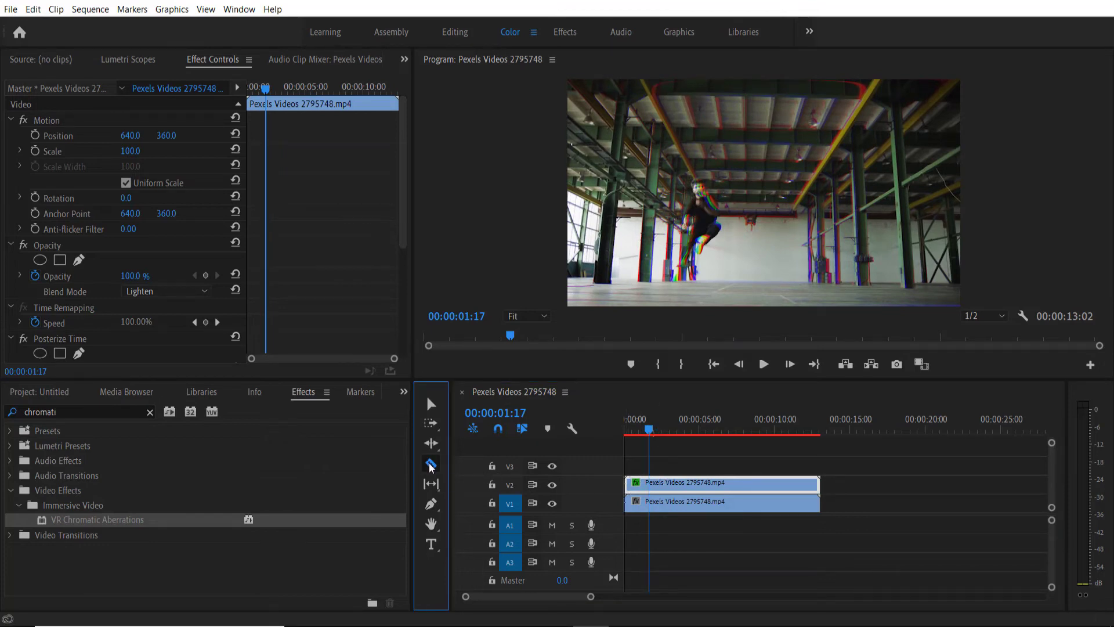
left_click(654, 483)
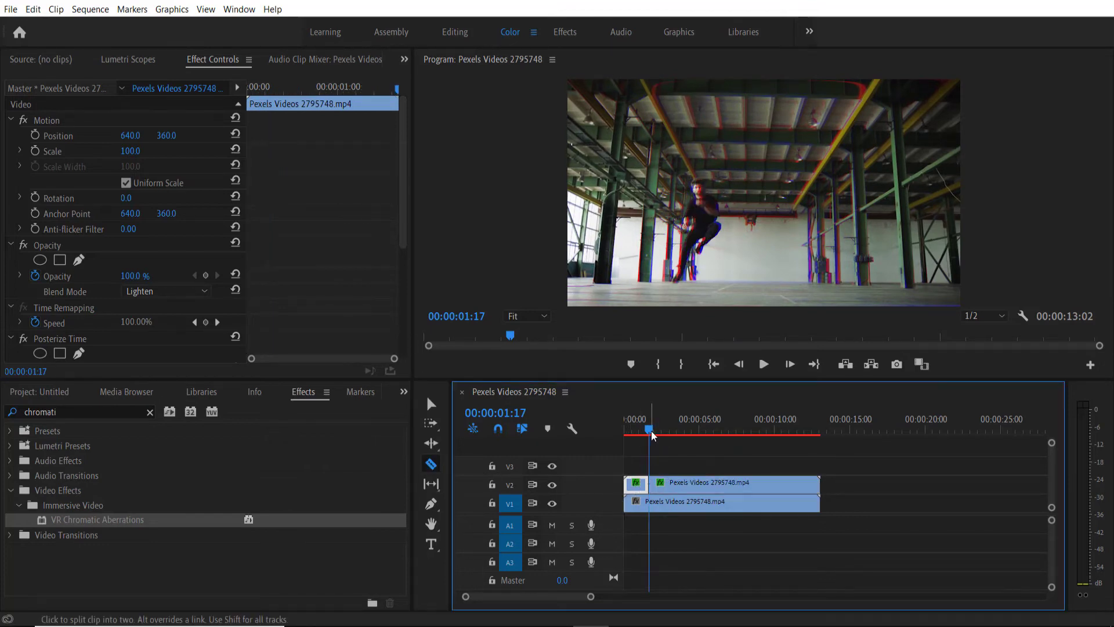
left_click(673, 483)
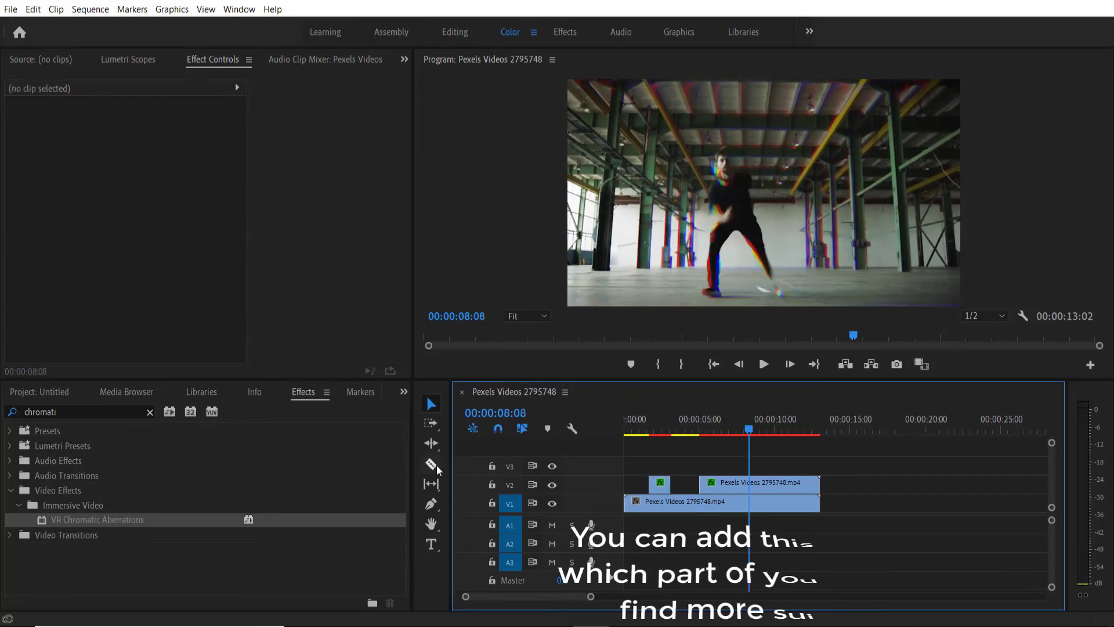
left_click(431, 402)
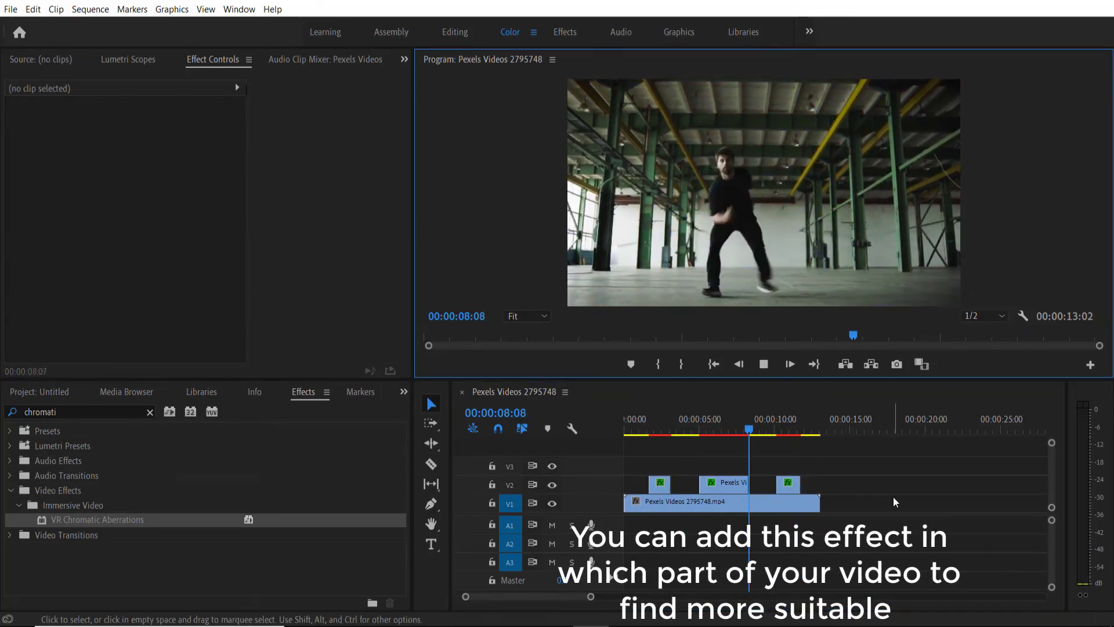